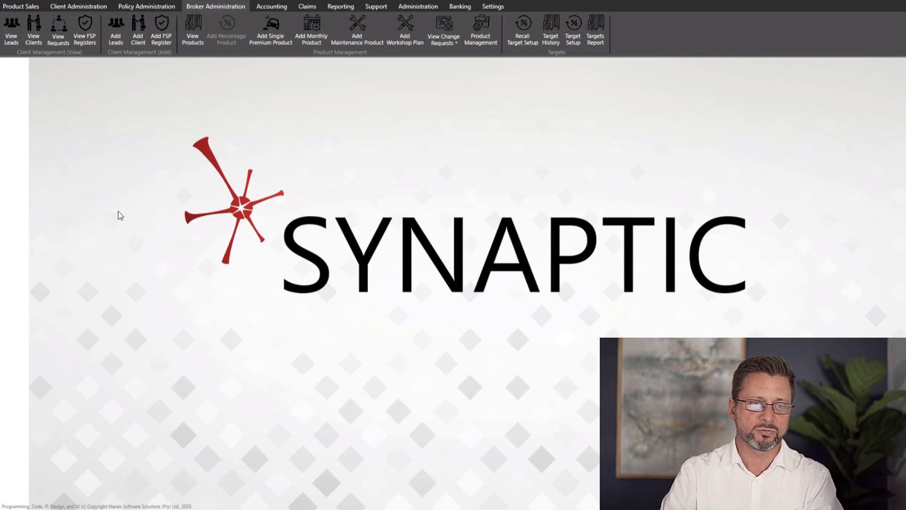
Scroll through the dealer leads list, then bring up the list of existing clients
left_click(12, 40)
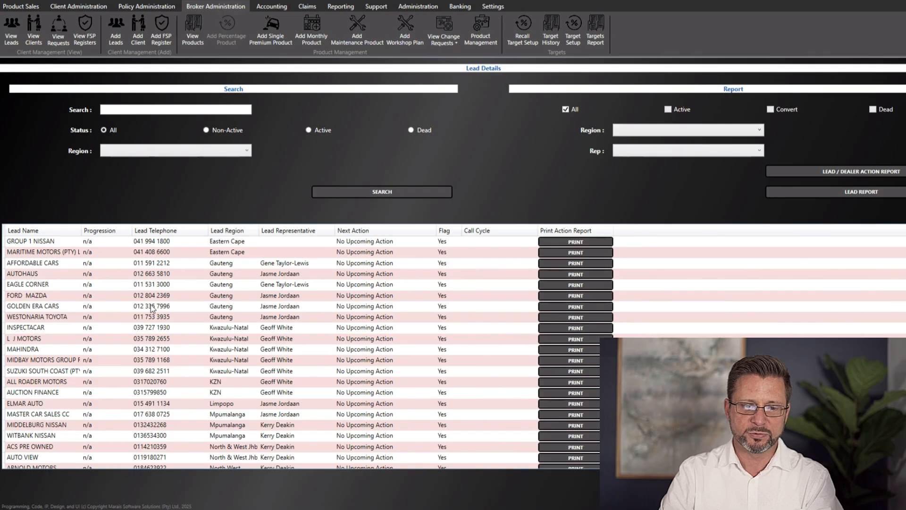
scroll(151, 306, "down", 8)
scroll(151, 313, "down", 3)
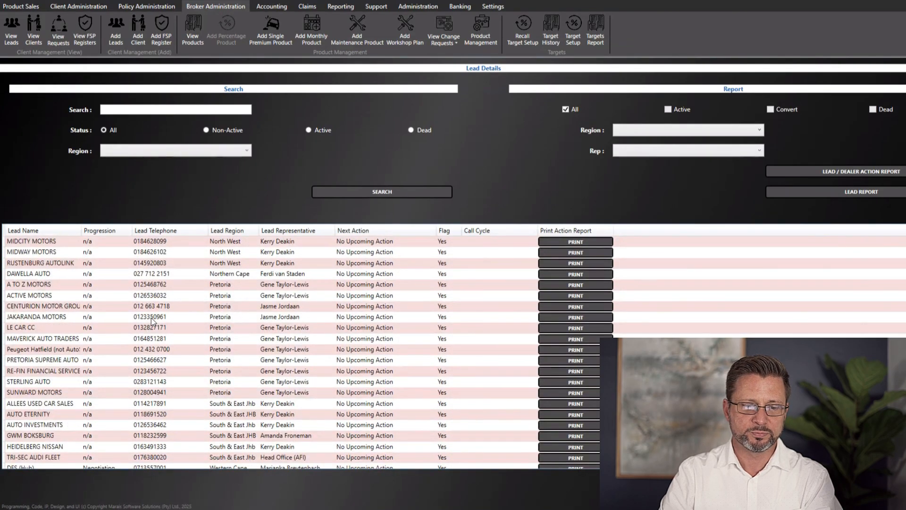
scroll(146, 320, "up", 10)
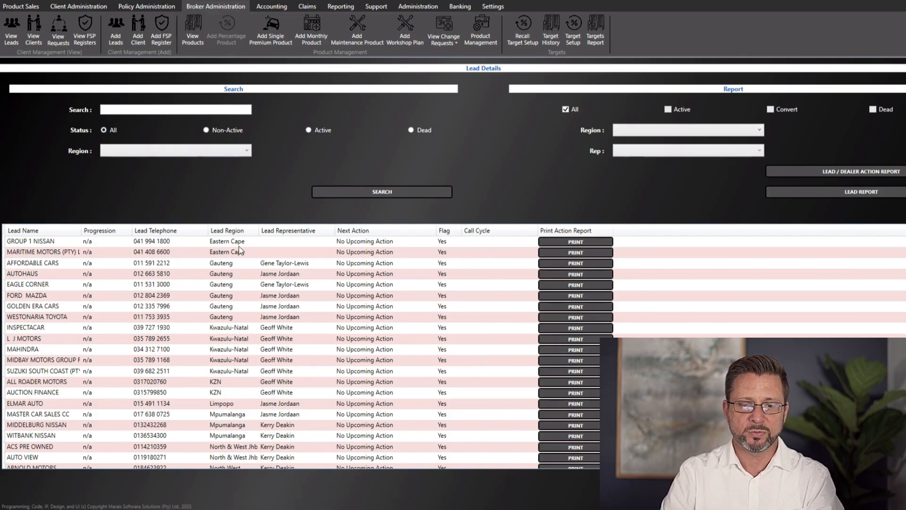
scroll(139, 312, "down", 5)
scroll(130, 325, "up", 5)
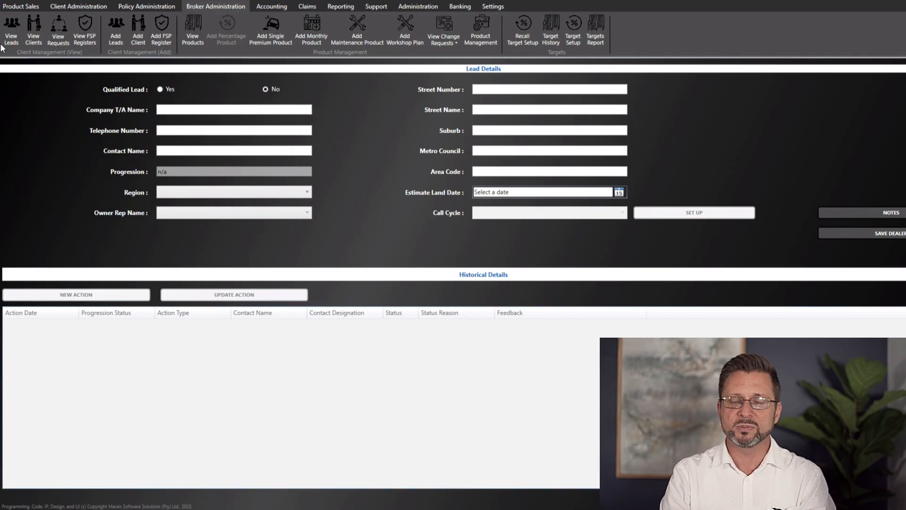
left_click(33, 38)
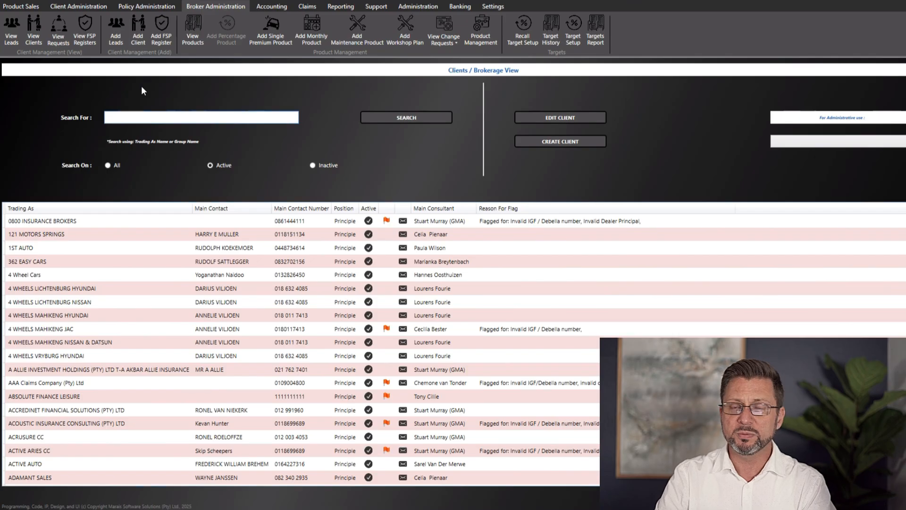
Start a new client record and check the Product Owner choices
left_click(136, 37)
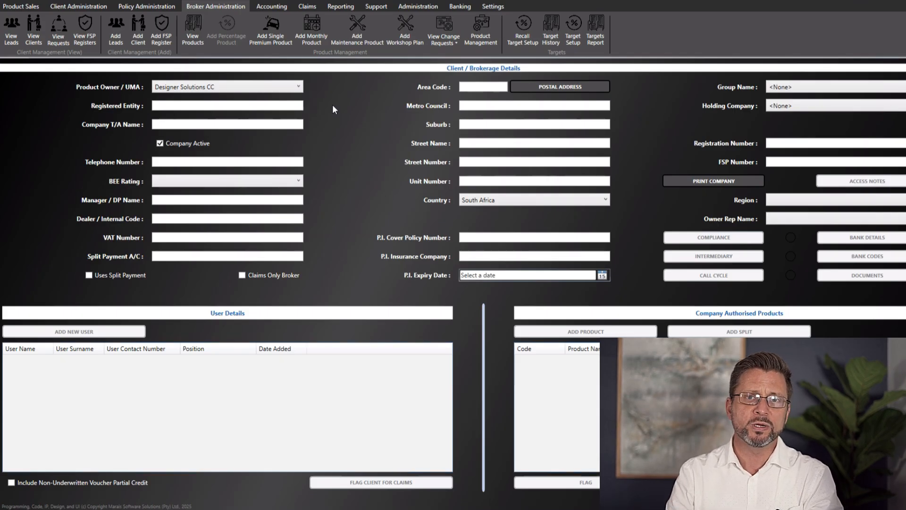
left_click(288, 89)
left_click(292, 88)
left_click(292, 89)
scroll(240, 179, "down", 5)
scroll(239, 181, "down", 8)
scroll(240, 181, "up", 9)
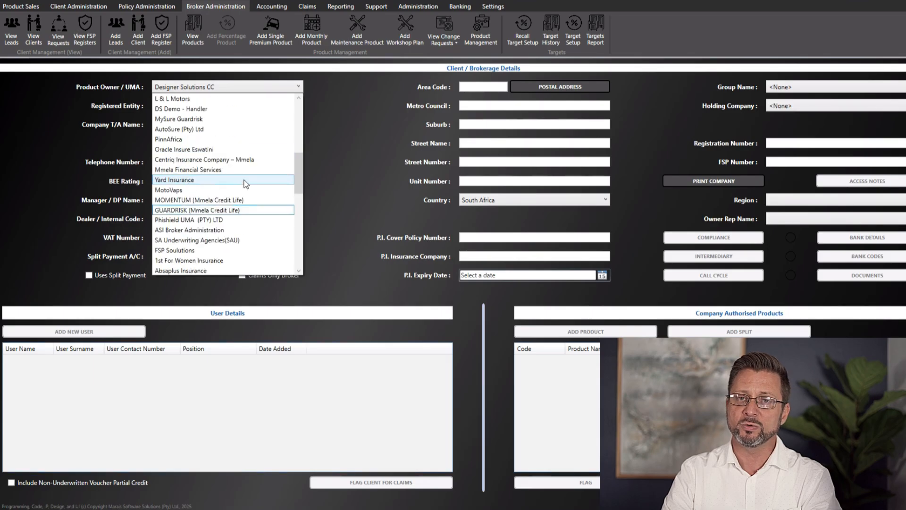
left_click(357, 146)
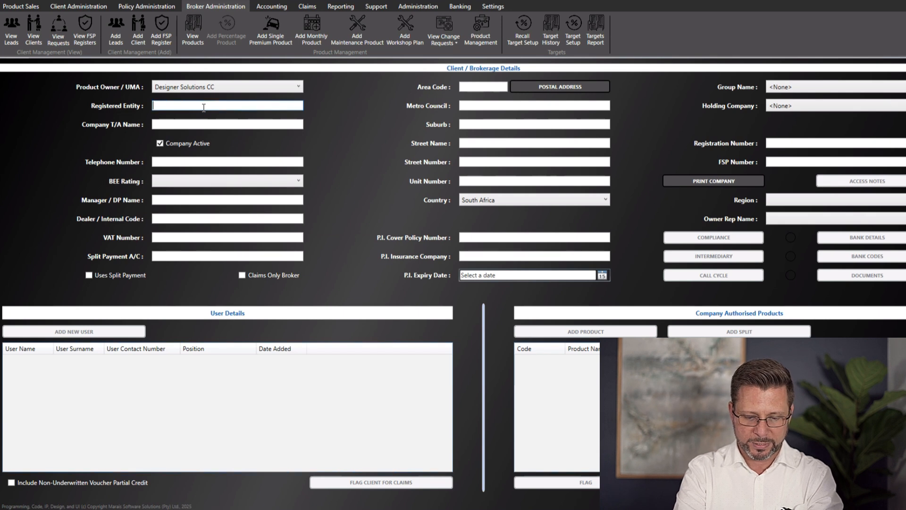
Enter Network 21 Holding Company (Pty) Ltd, trading name Llewellyn's Motors, and the company telephone number
type("Network")
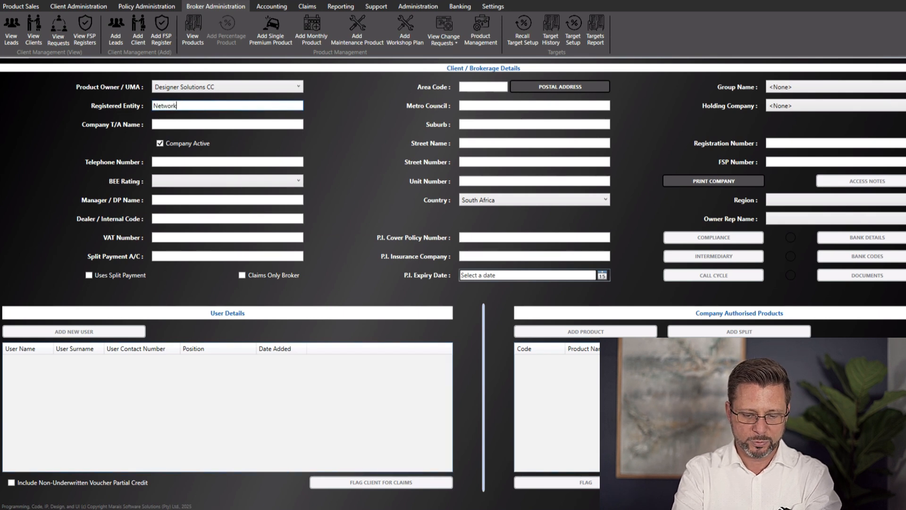
type(" 21 Holding ")
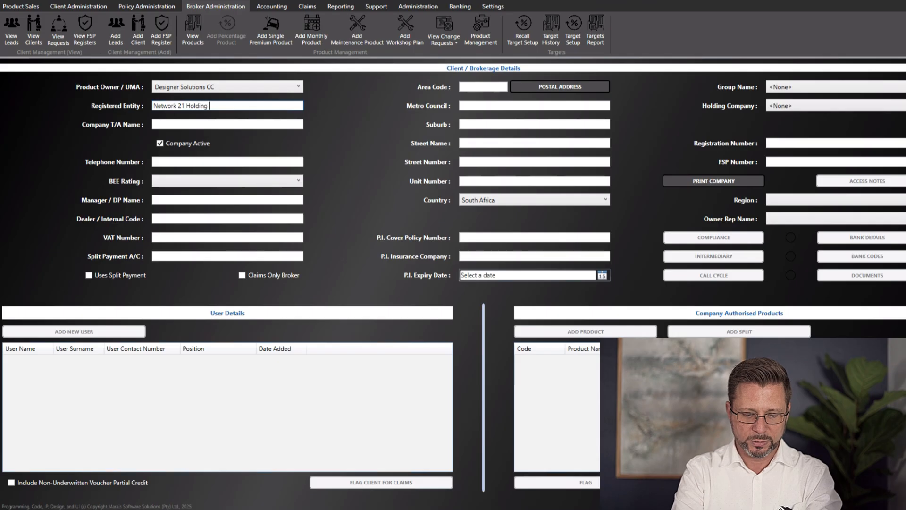
type("Company (Pty")
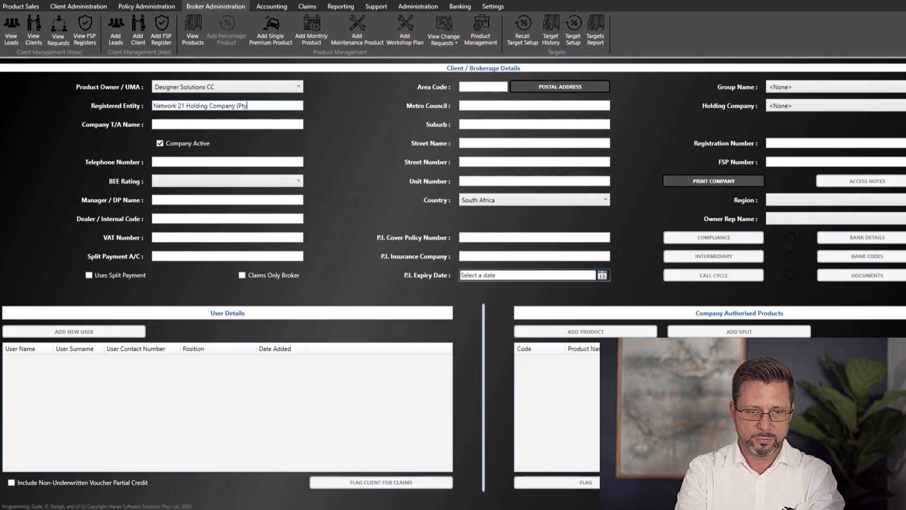
type(") Ltd")
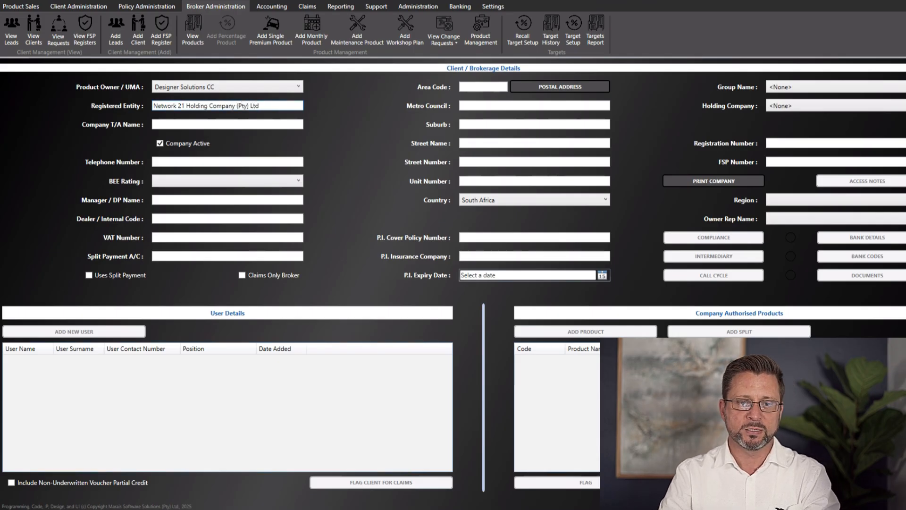
left_click(274, 123)
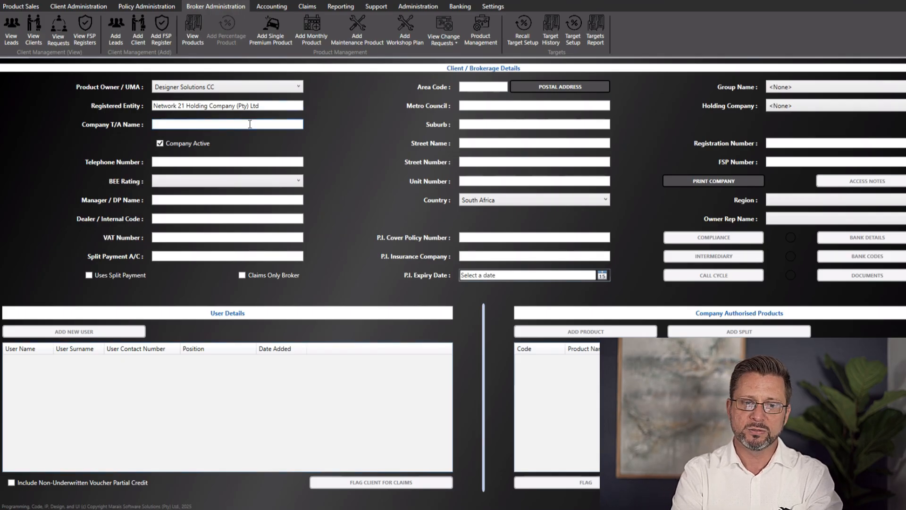
type("Llewellyn's Motors")
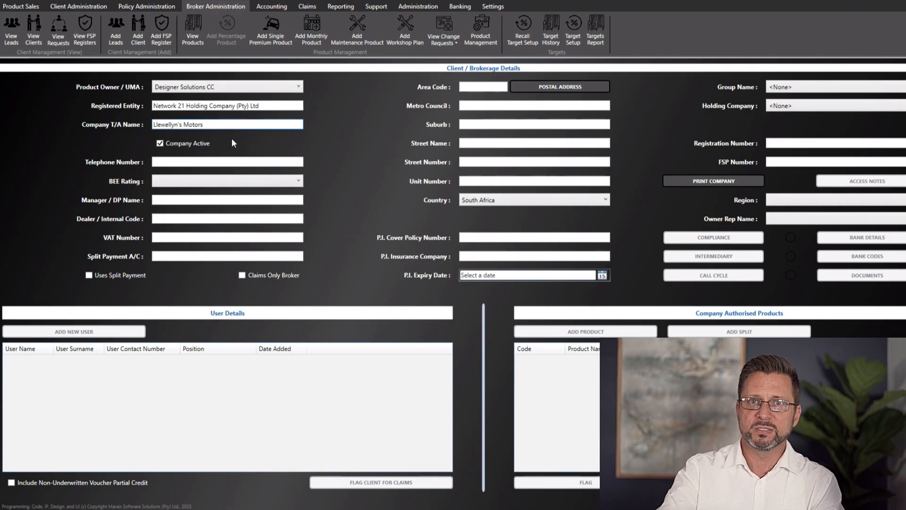
left_click(186, 159)
key("Tab")
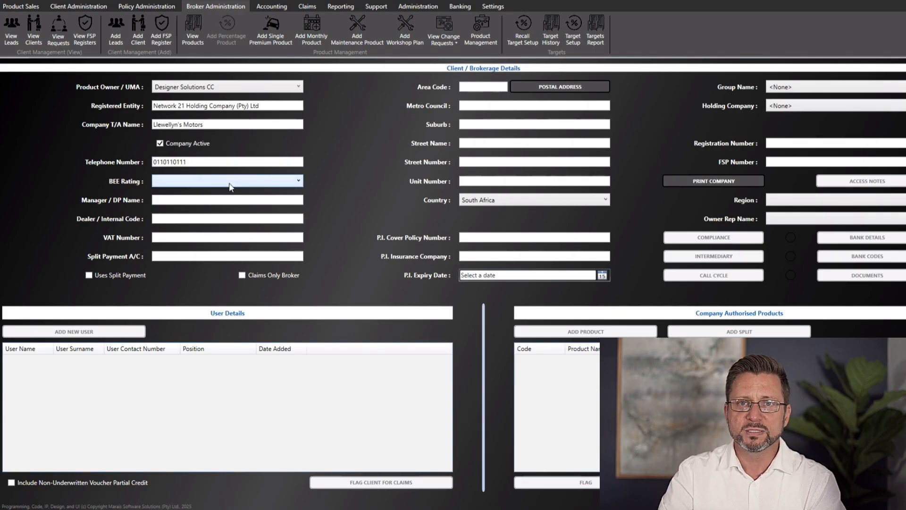
Set BEE rating to Level 4, enter the manager's full name and dealer code LM0001
left_click(231, 187)
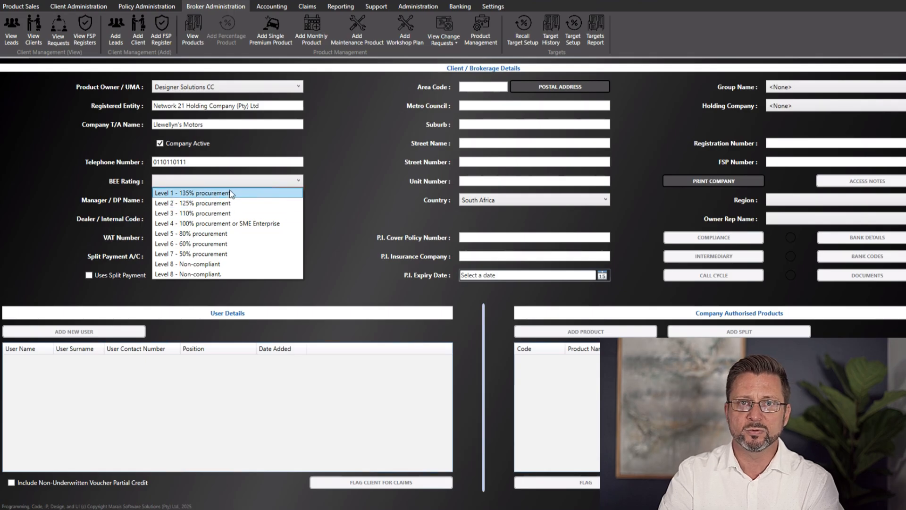
left_click(227, 222)
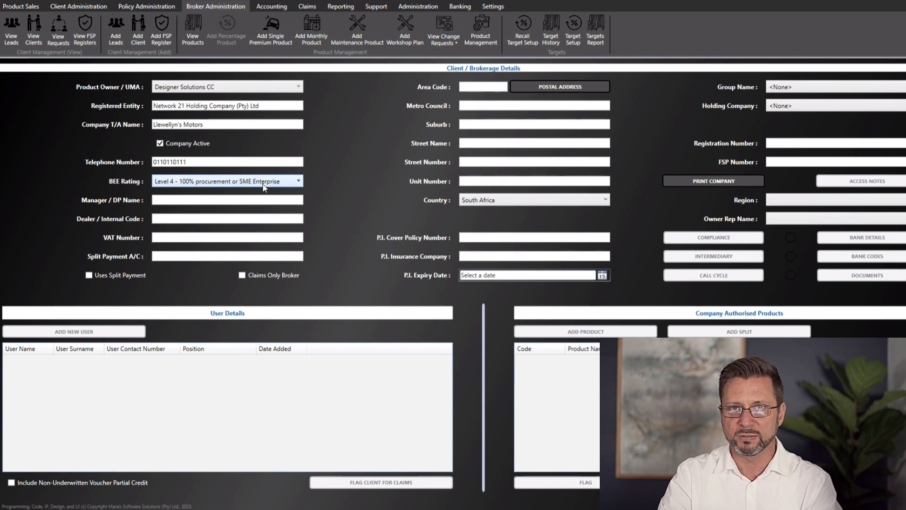
left_click(214, 200)
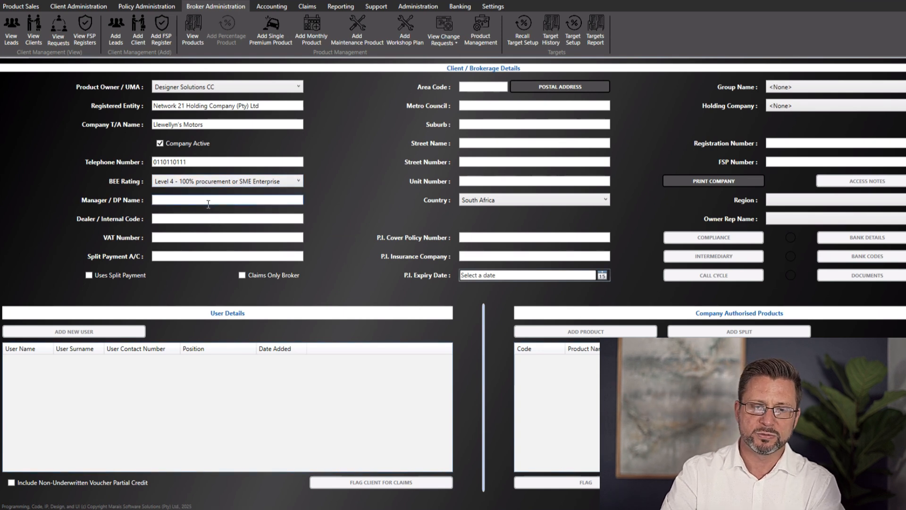
left_click(182, 218)
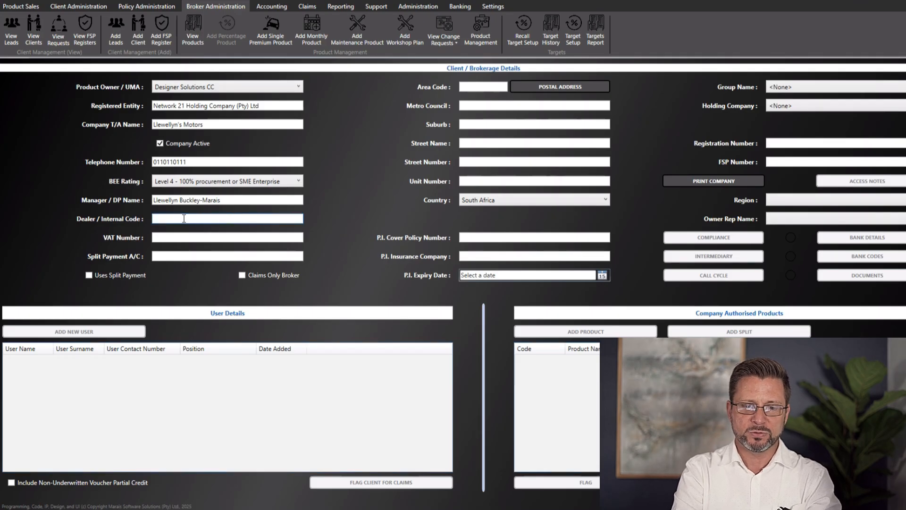
type("LM0001")
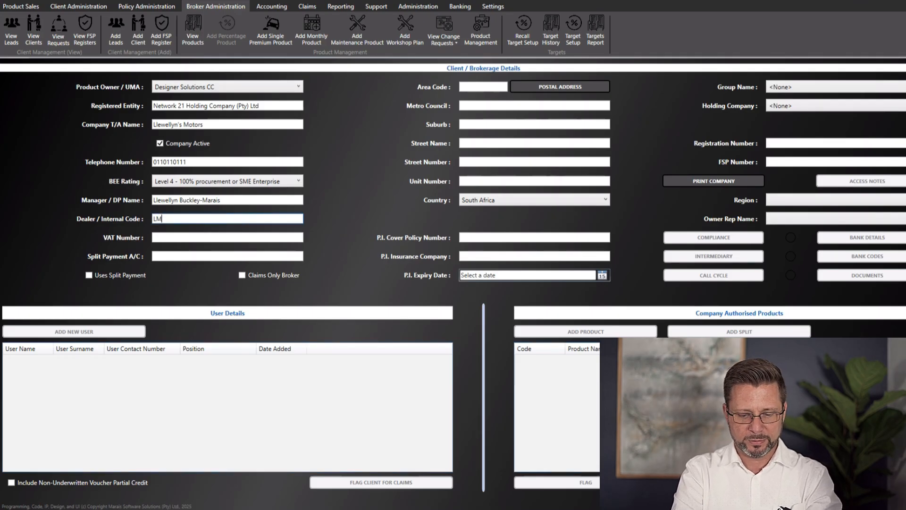
key("Tab")
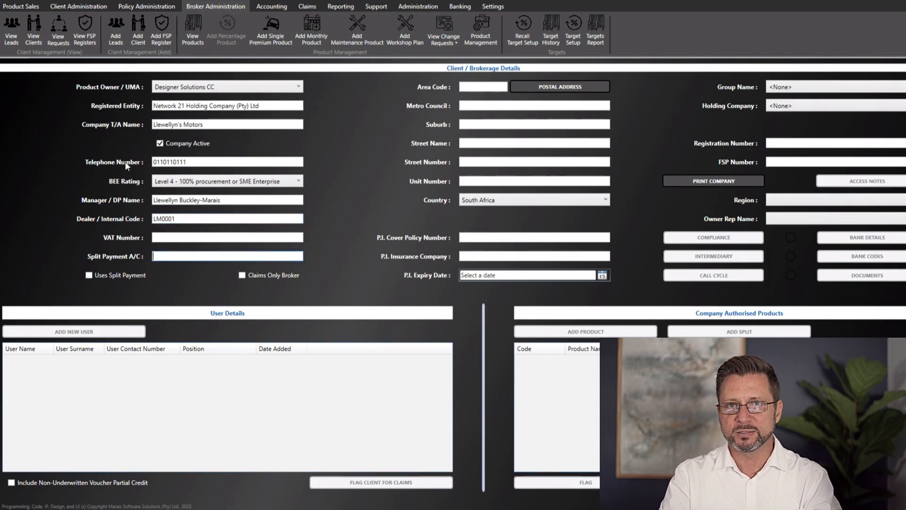
left_click(171, 237)
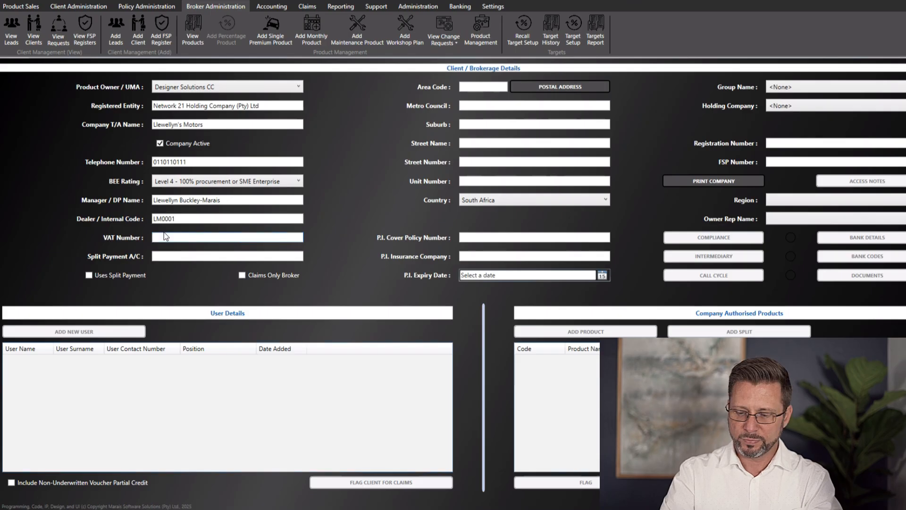
type("4")
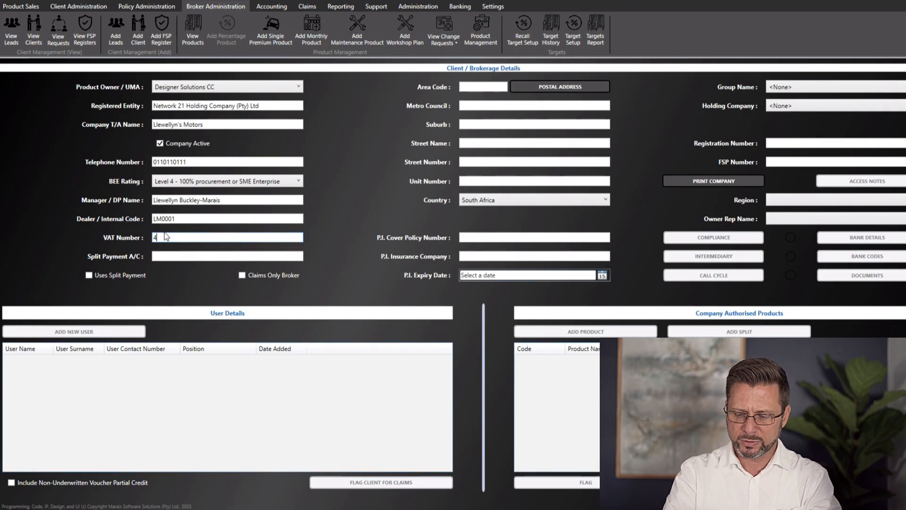
type("100000000")
left_click(196, 256)
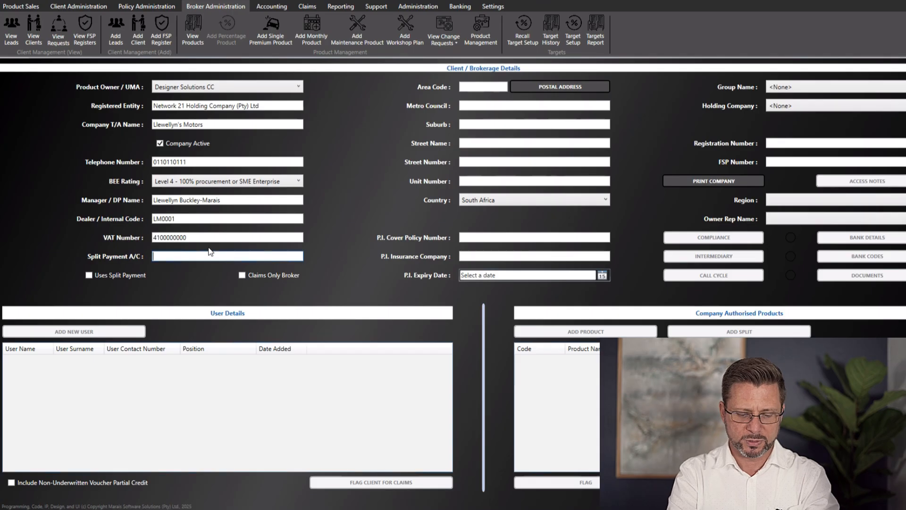
type("D")
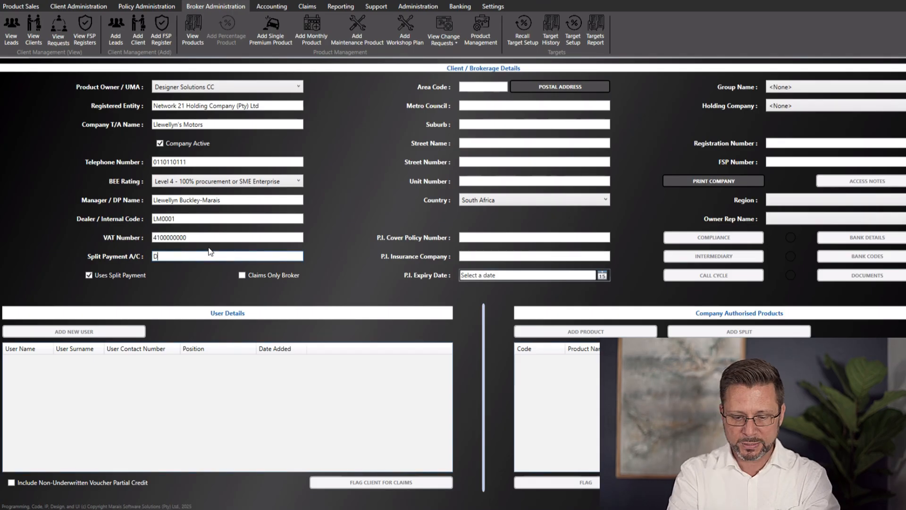
type("01")
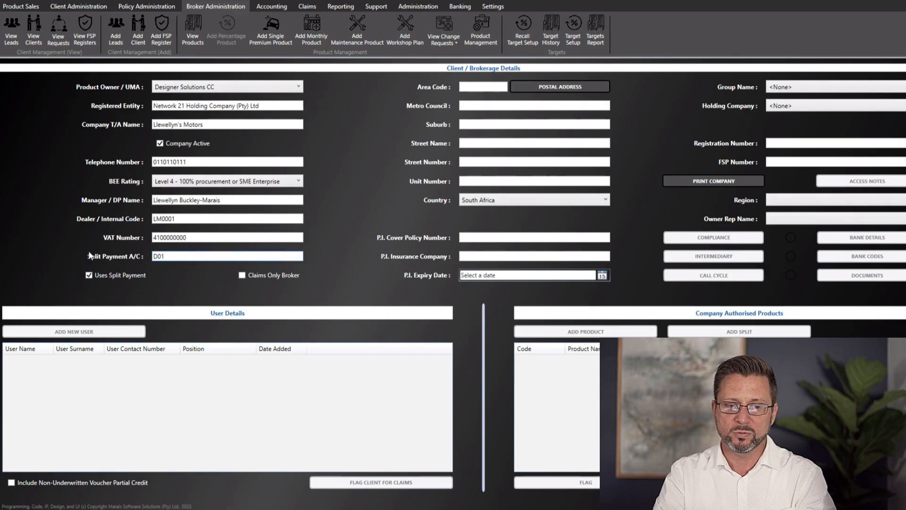
left_click(89, 276)
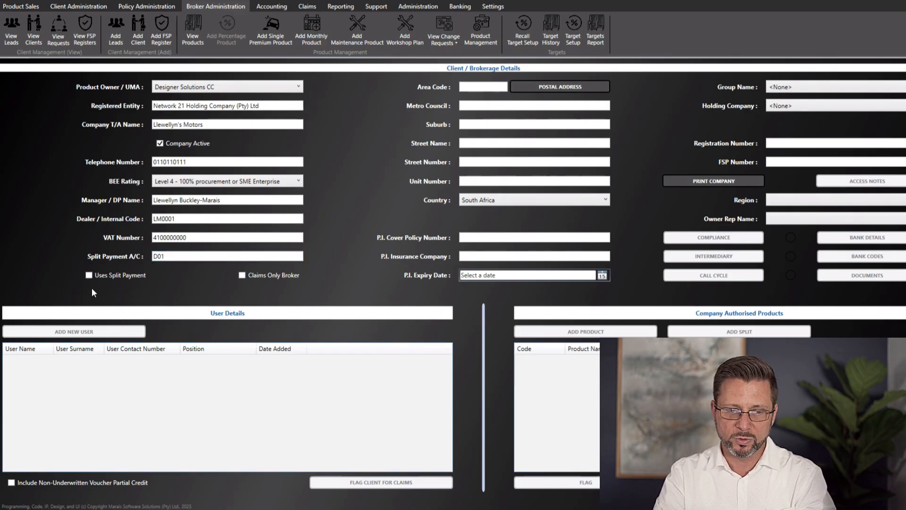
left_click(185, 255)
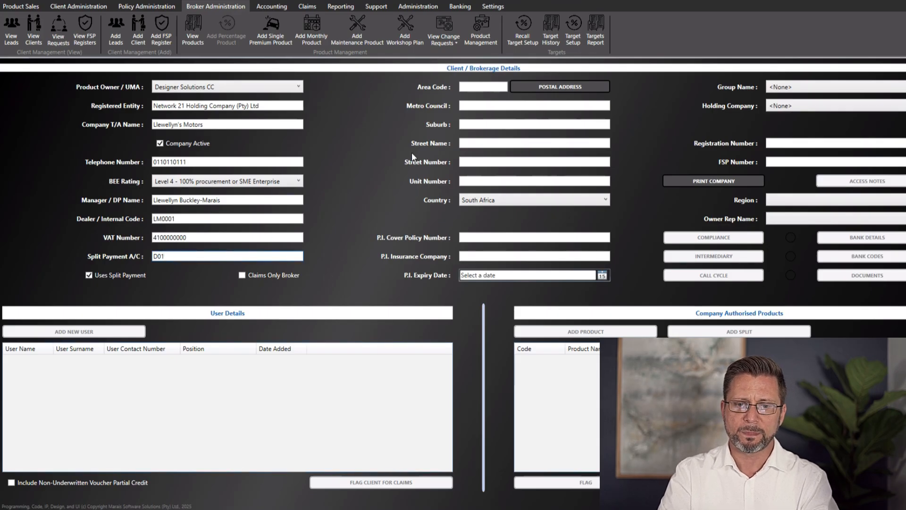
Fill in the dealer's street address: area code, metro council, suburb and street number
left_click(472, 88)
type("6300")
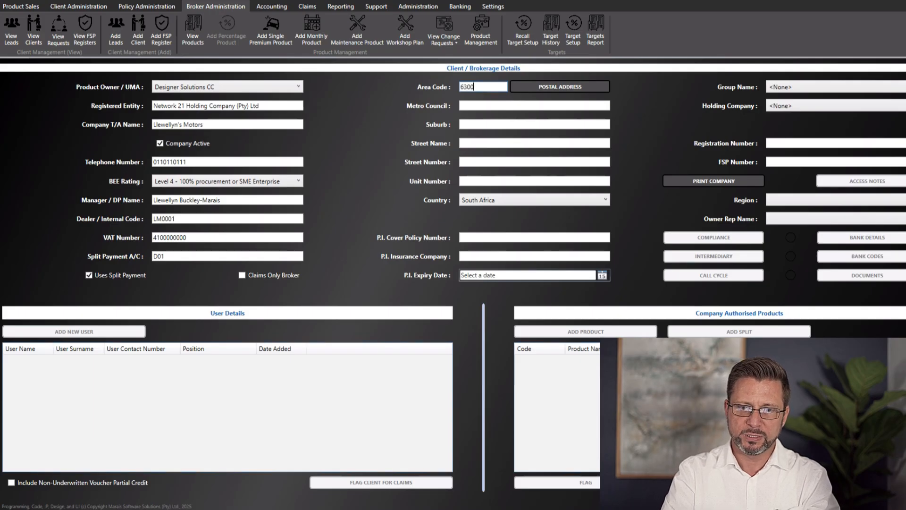
key("Tab")
type("Mossel Bay")
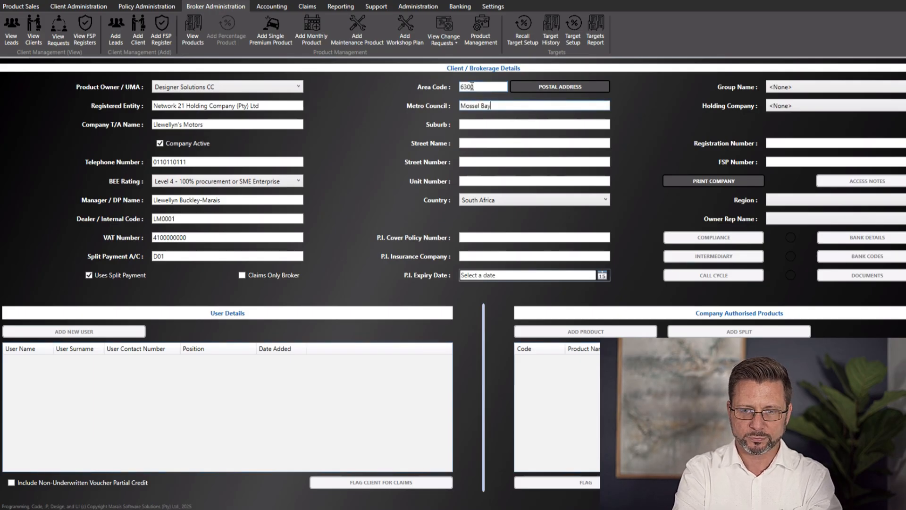
key("Tab")
type("Mosdustria")
key("Tab")
type("1")
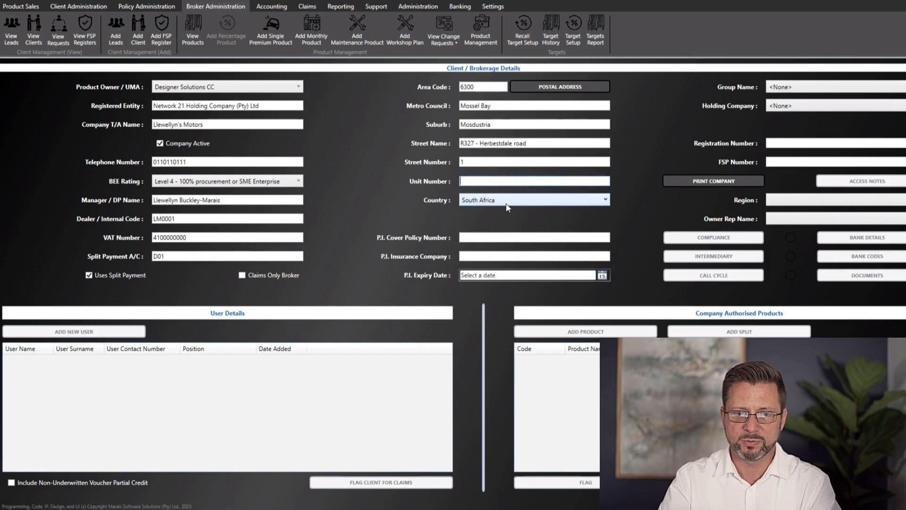
left_click(502, 236)
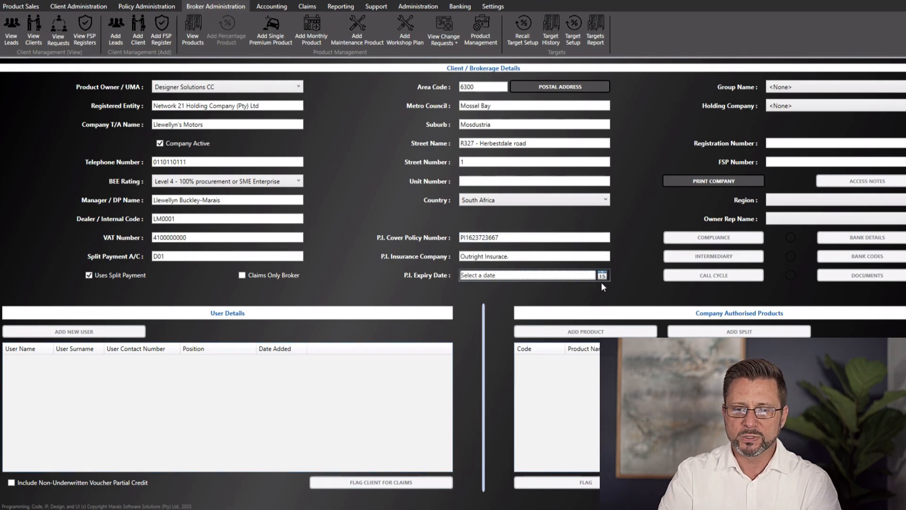
Set the P.I. expiry date to 12 February 2026
left_click(601, 275)
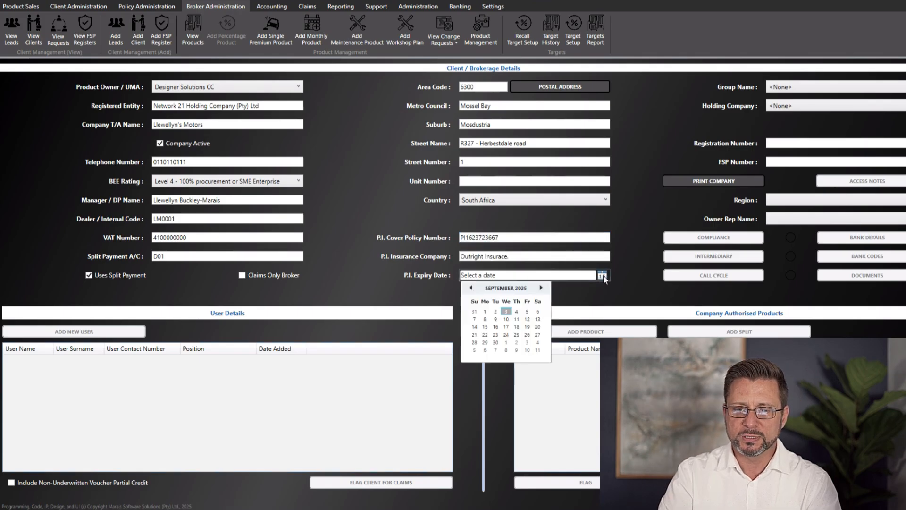
left_click(540, 288)
left_click(540, 288)
left_click(541, 288)
left_click(541, 288)
left_click(541, 287)
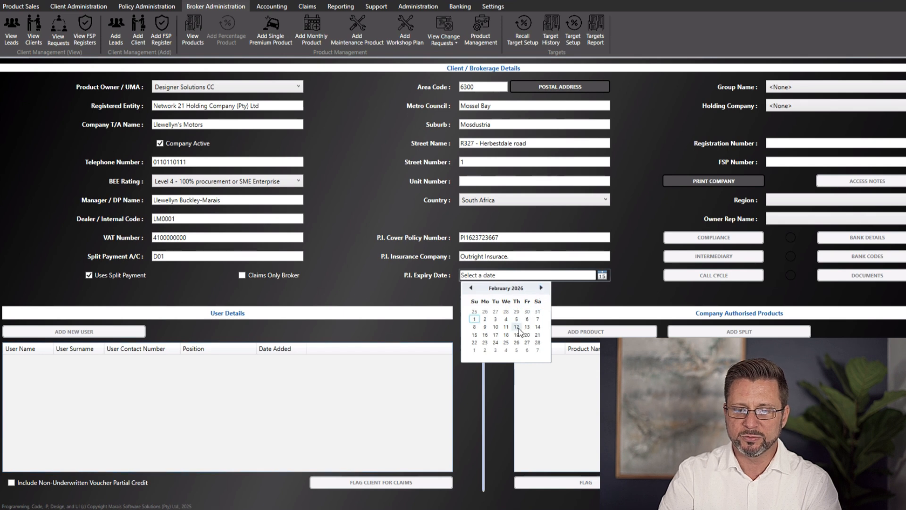
left_click(519, 327)
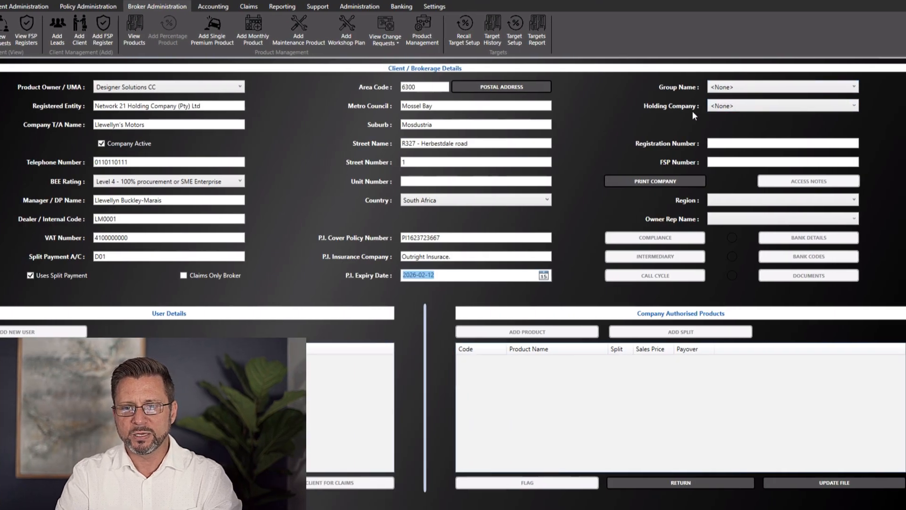
left_click(739, 107)
scroll(746, 195, "down", 1)
scroll(746, 194, "up", 1)
left_click(655, 142)
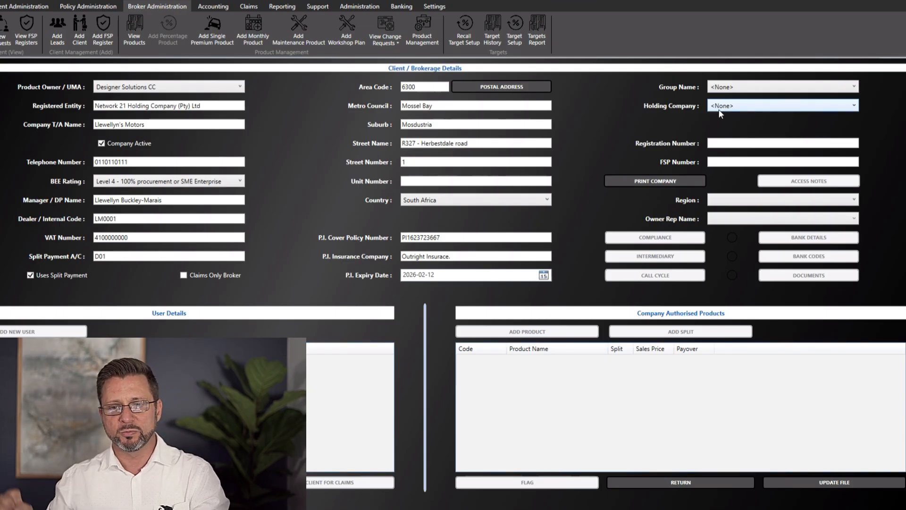
left_click(731, 88)
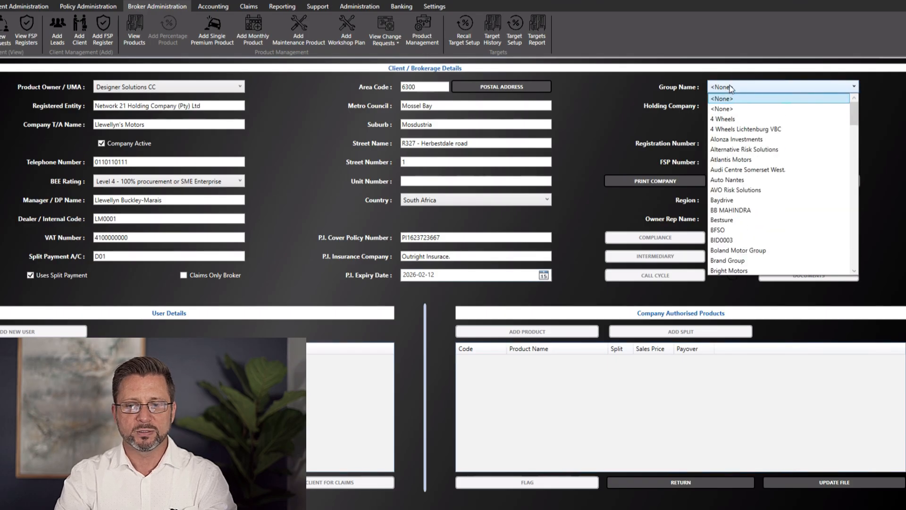
left_click(730, 88)
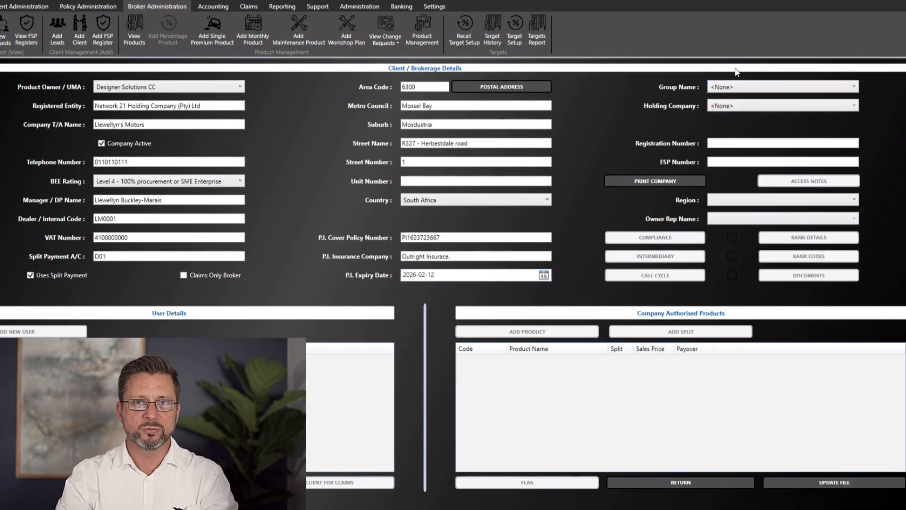
left_click(758, 85)
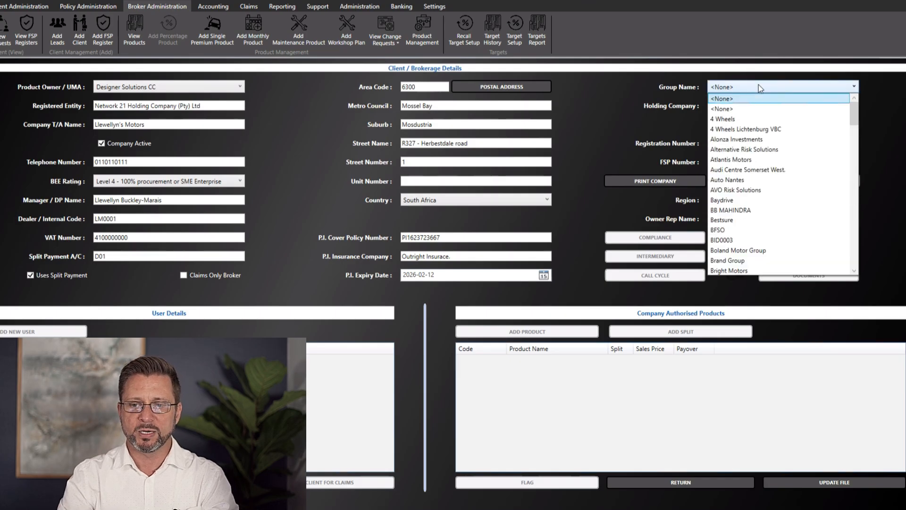
left_click(759, 85)
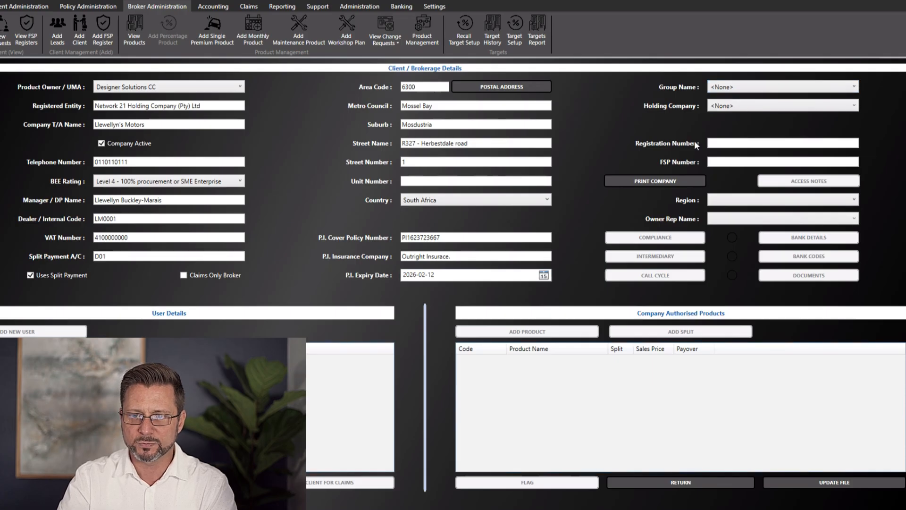
Enter registration number 2002/000001/07, correcting a wrong digit, and FSP number 32785
left_click(710, 144)
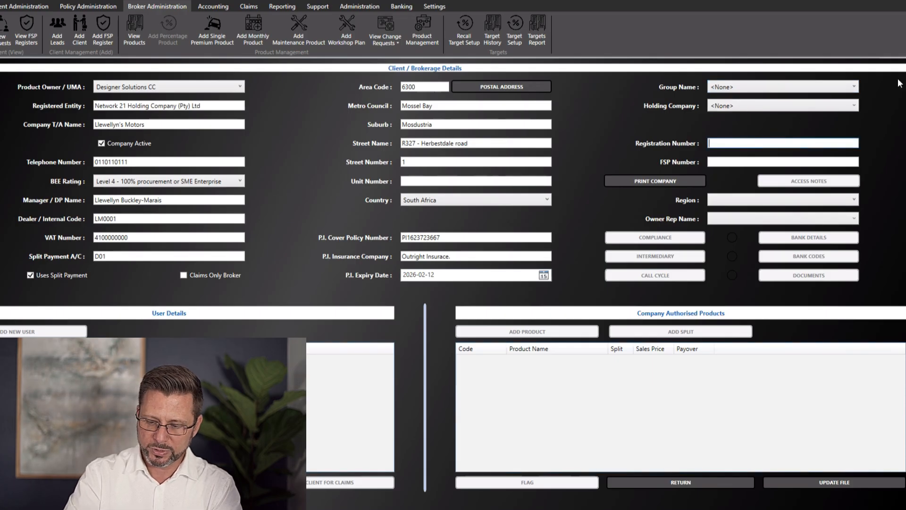
type("2002")
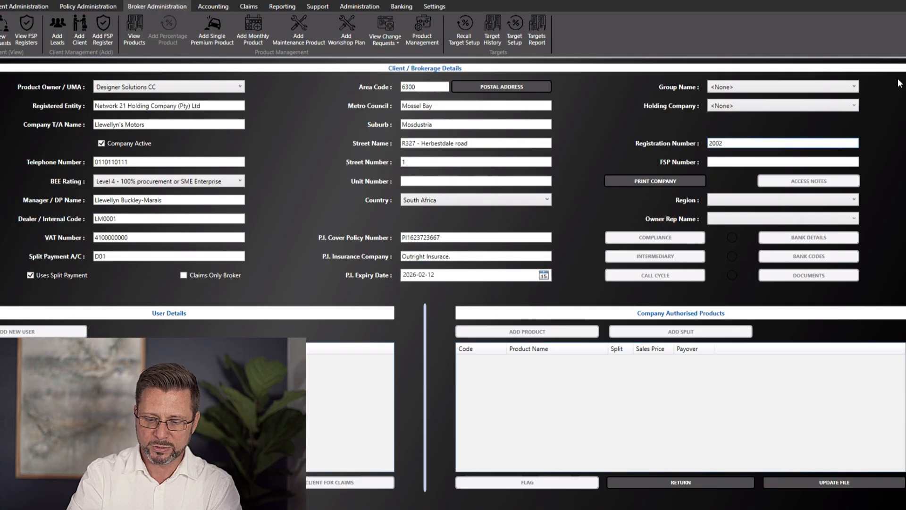
type("/000000/")
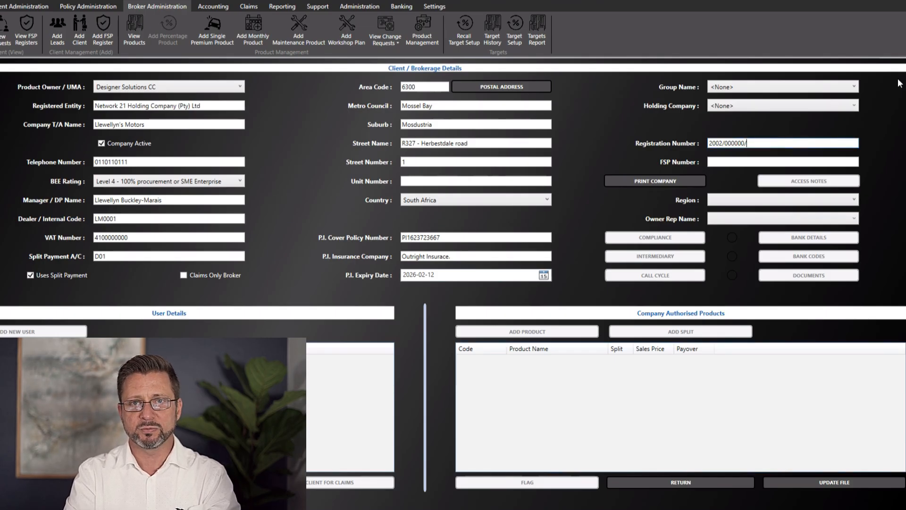
type("07")
left_click(743, 162)
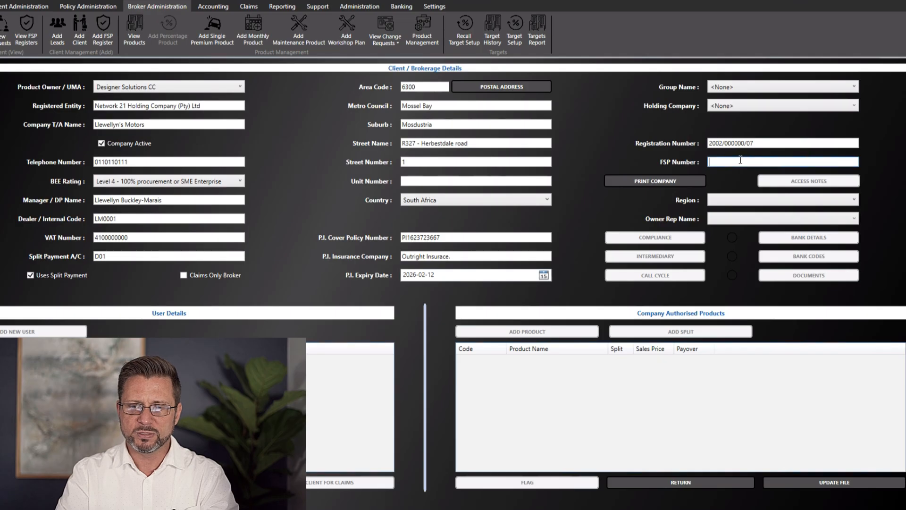
left_click(744, 142)
key("BackSpace")
type("1")
left_click(716, 161)
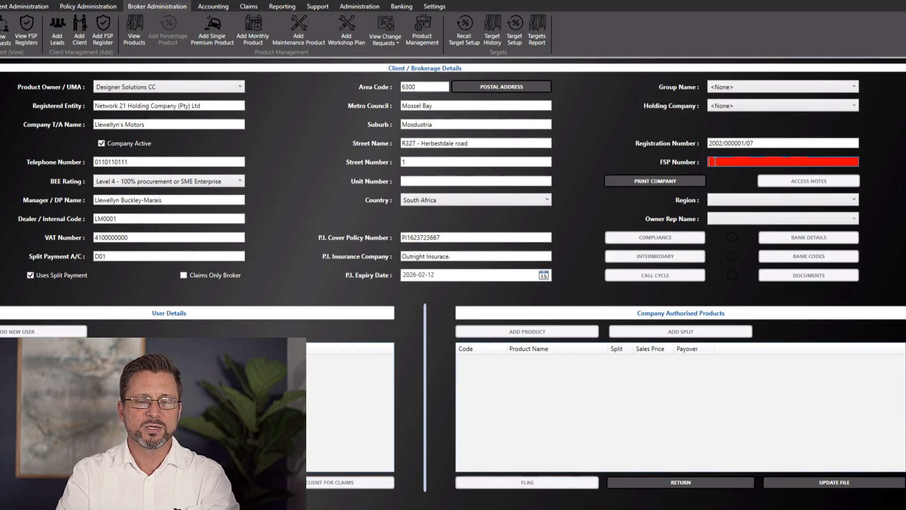
type("32")
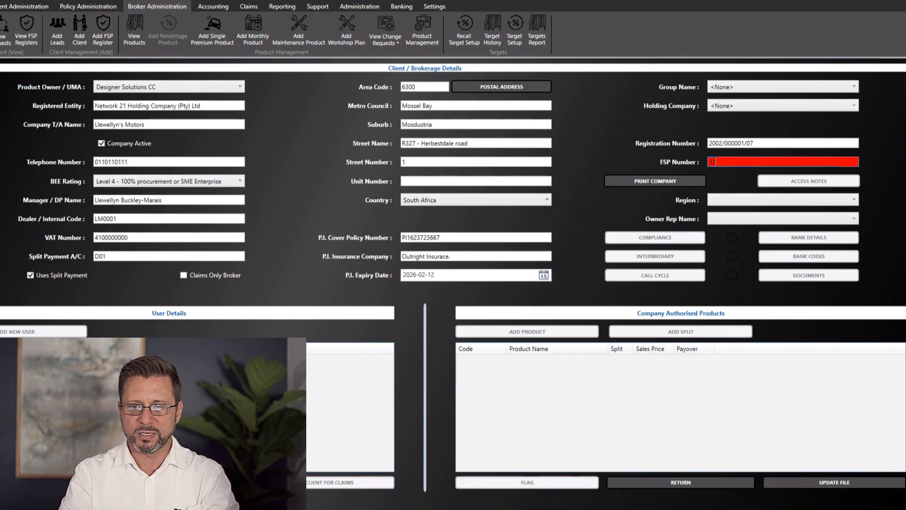
type("785")
key("Tab")
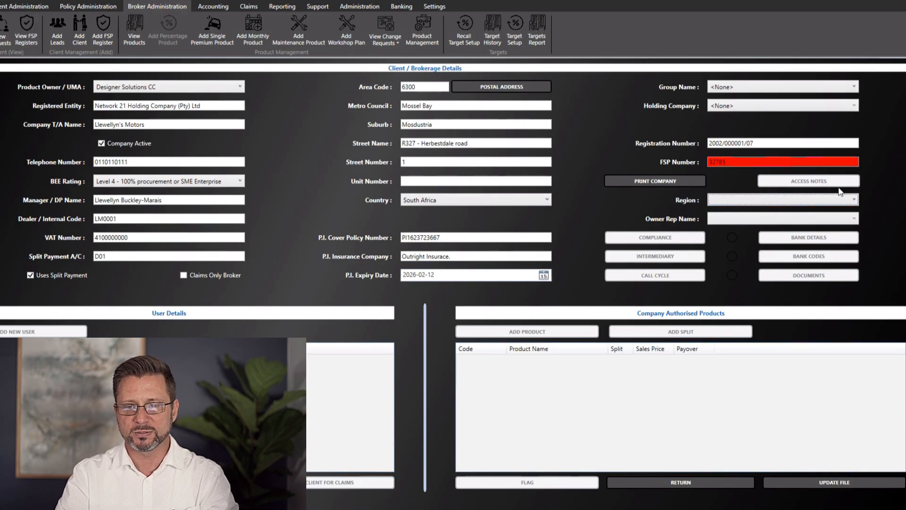
Set the region to Gauteng and assign the first listed owner rep
left_click(798, 205)
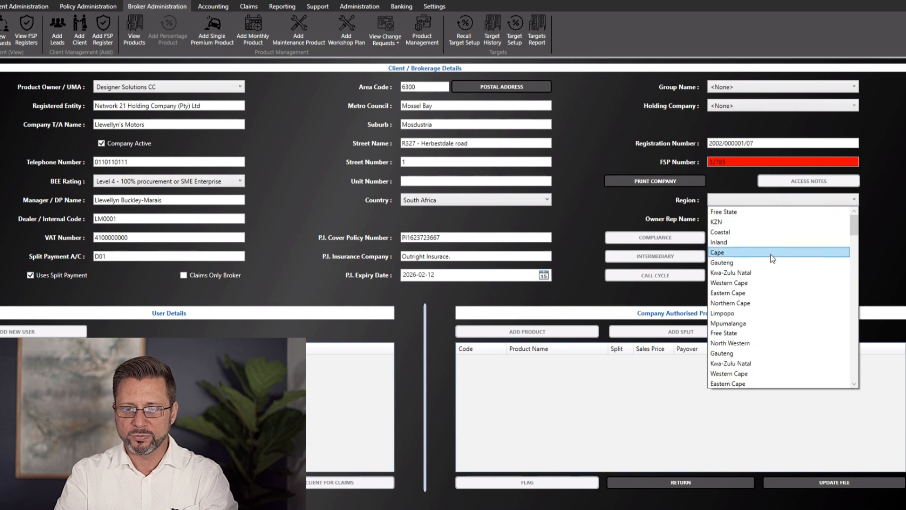
scroll(747, 265, "down", 1)
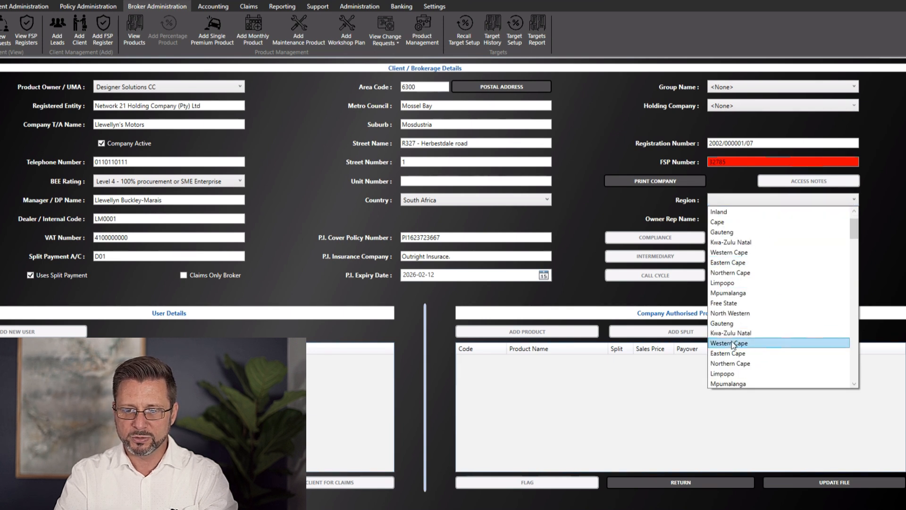
scroll(736, 335, "down", 2)
scroll(755, 283, "up", 3)
left_click(739, 262)
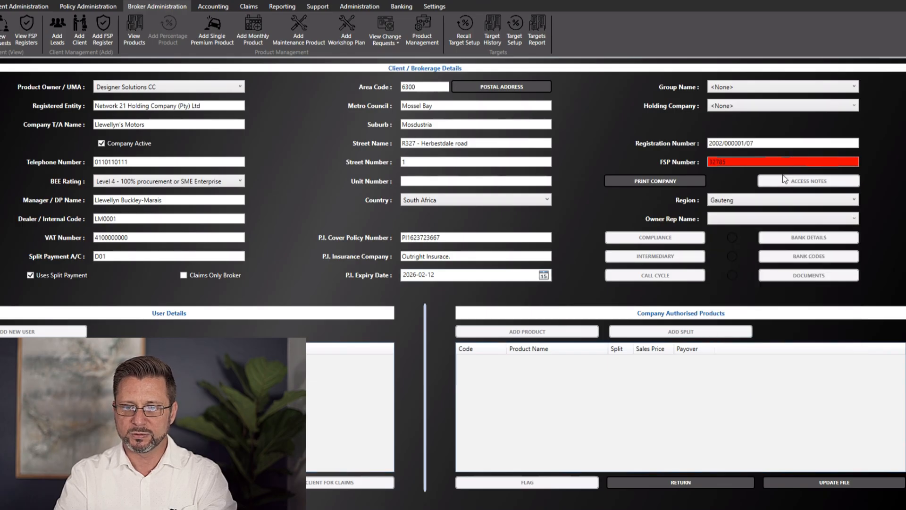
left_click(739, 218)
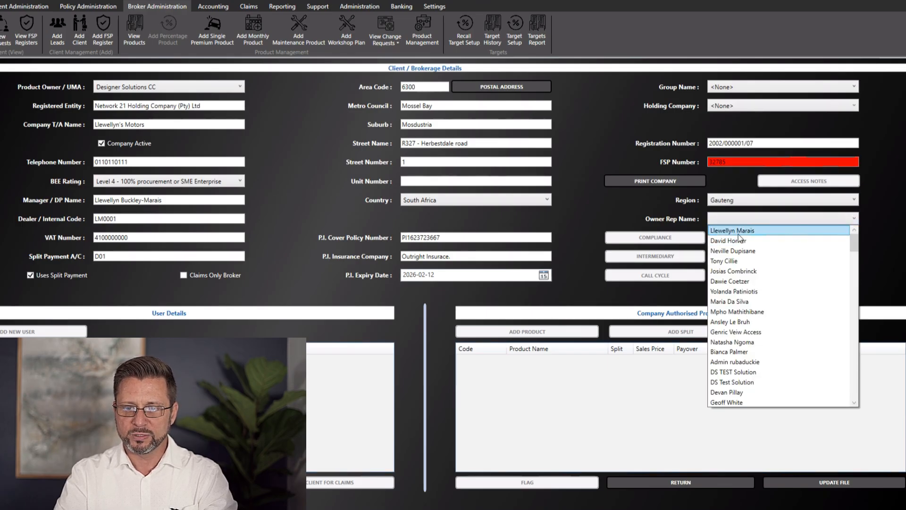
left_click(738, 233)
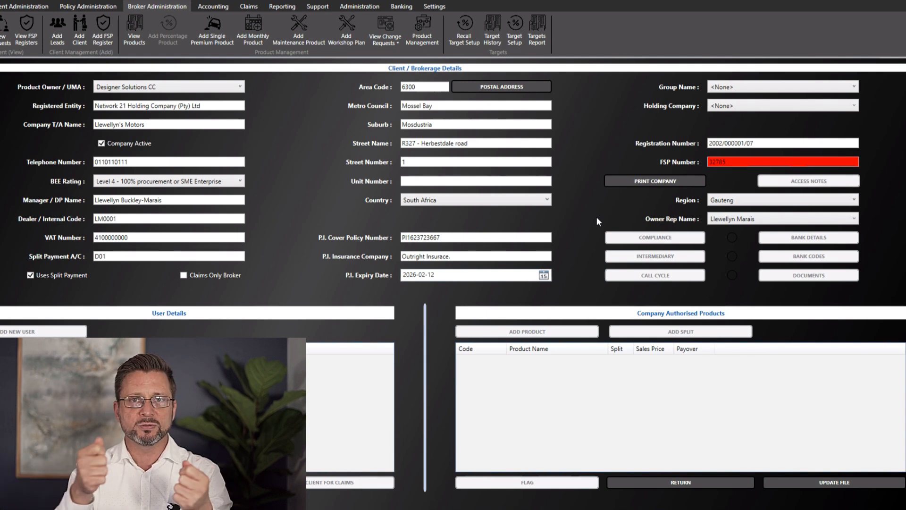
Save the client record, continuing past the missing group name and holding company warnings
left_click(822, 482)
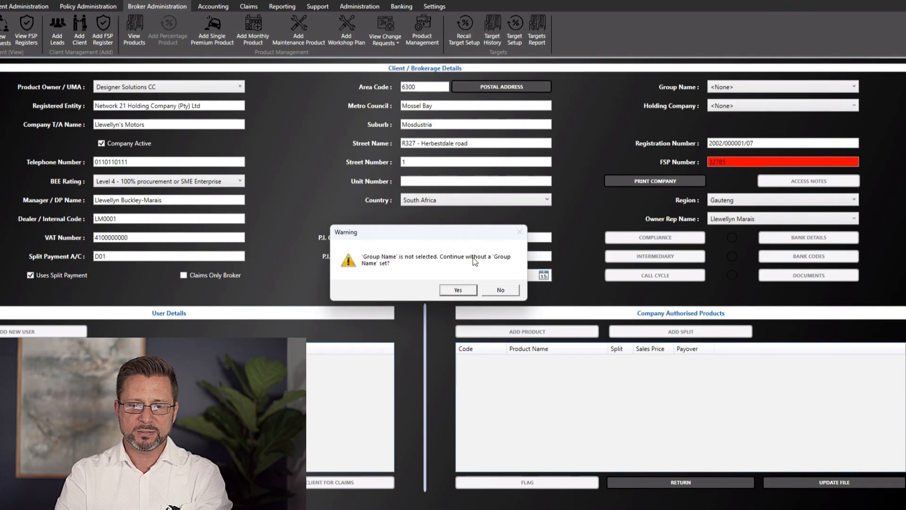
left_click(466, 289)
left_click(456, 290)
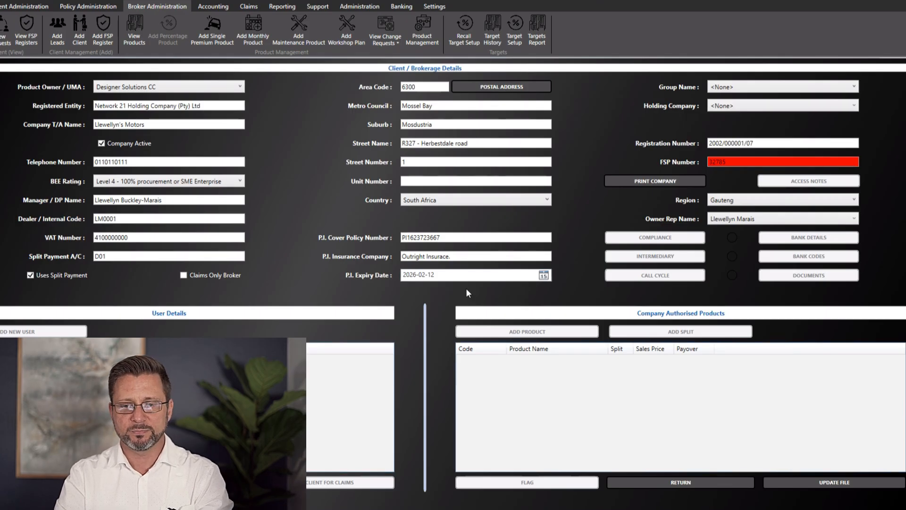
Add the note 'Creating the client for the first time.' and save it to the client file
left_click(439, 335)
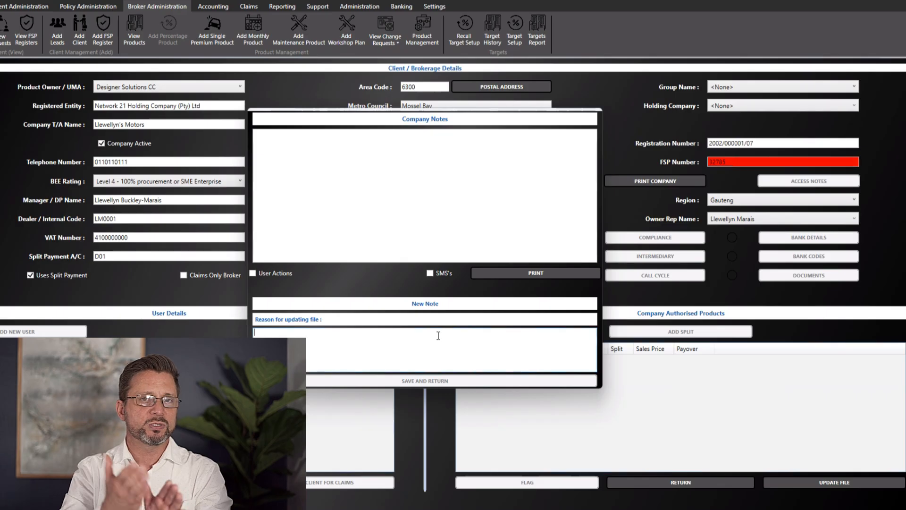
type("Creating the client for the first time.")
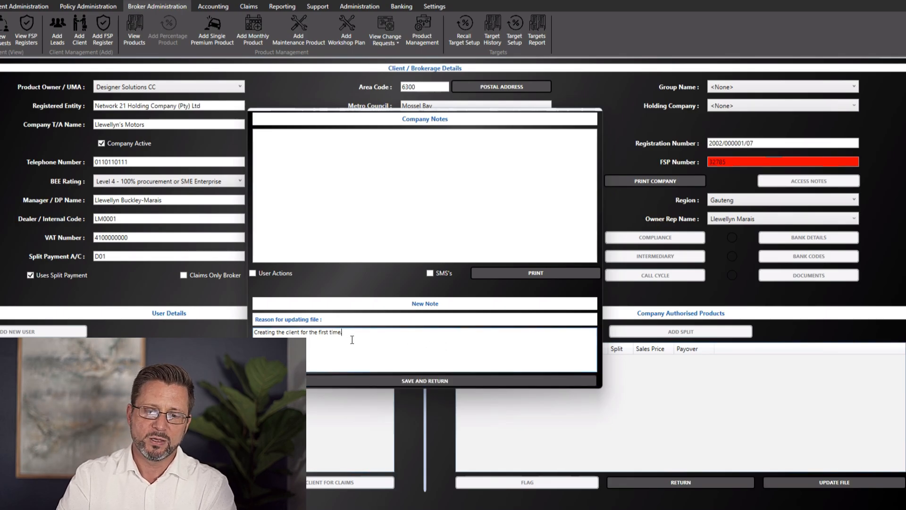
left_click_drag(352, 340, 247, 326)
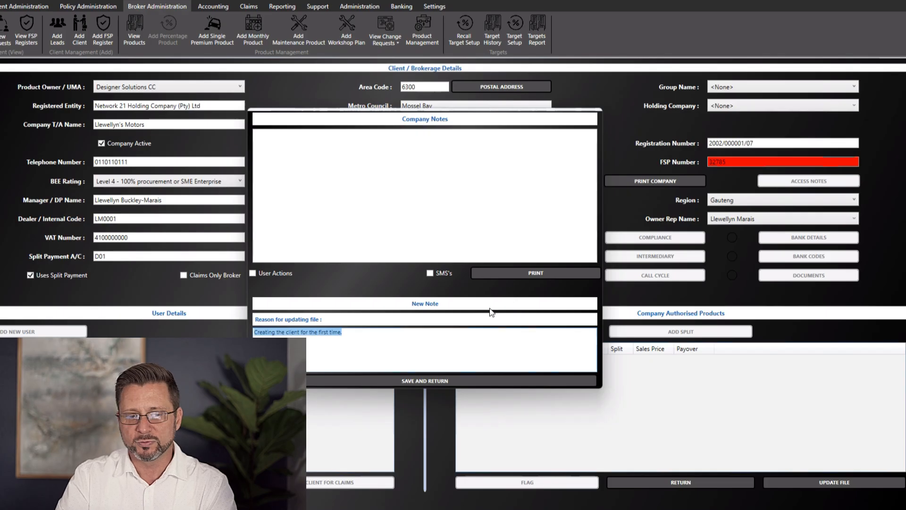
left_click(429, 340)
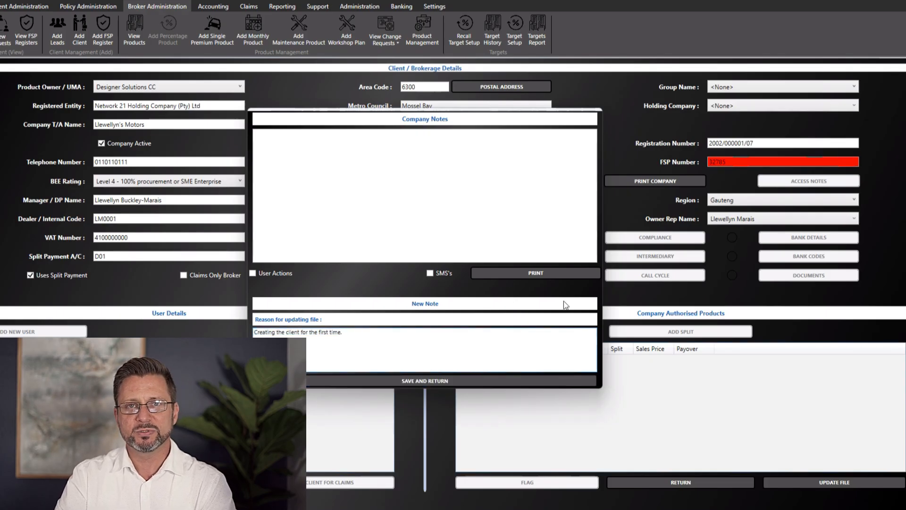
left_click_drag(343, 333, 237, 320)
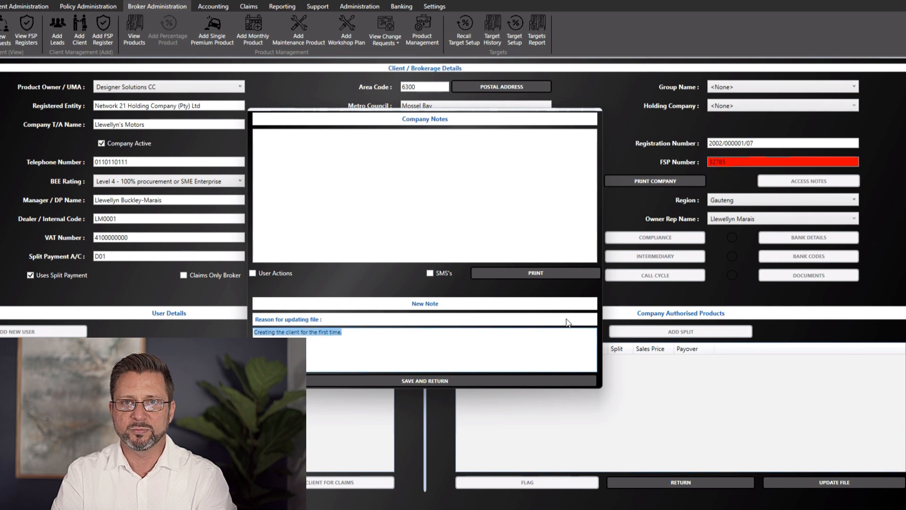
left_click(414, 335)
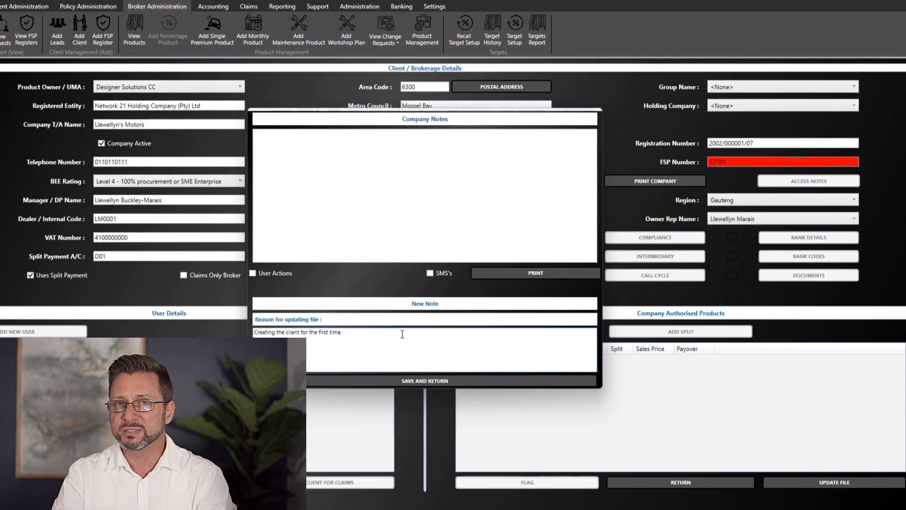
left_click(425, 382)
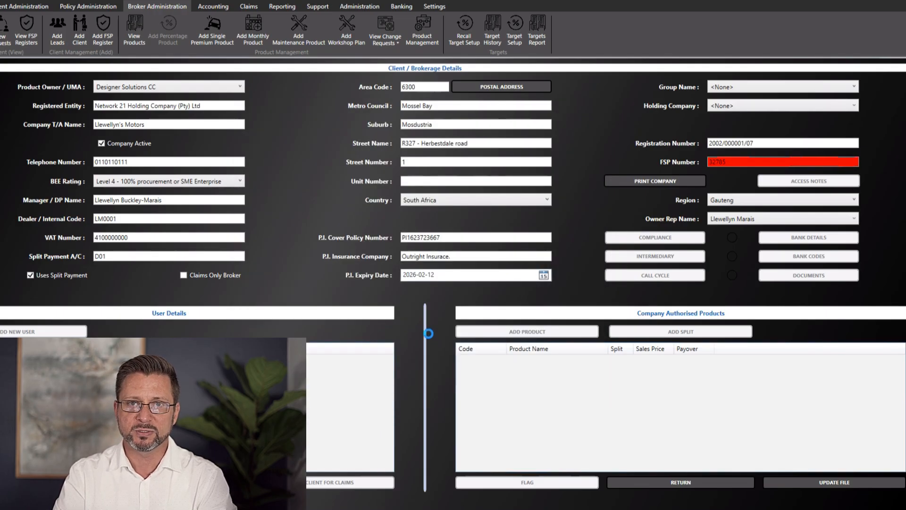
Grant DS Demo - Handler Read access to the dealer, allocate it, and acknowledge the save messages
left_click(461, 209)
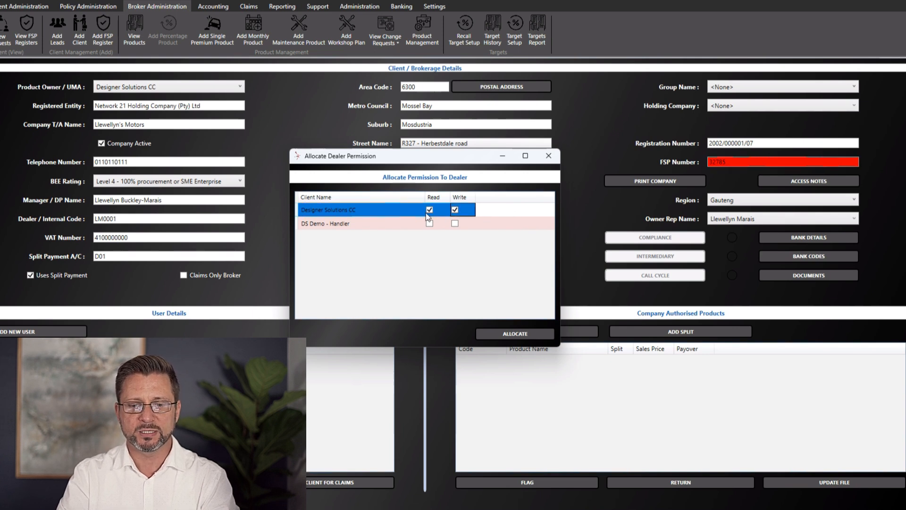
left_click(432, 225)
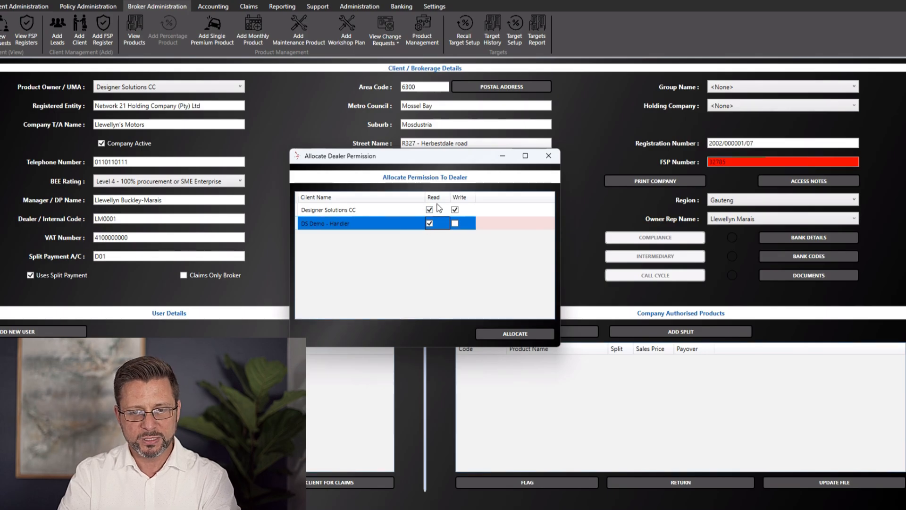
left_click(513, 334)
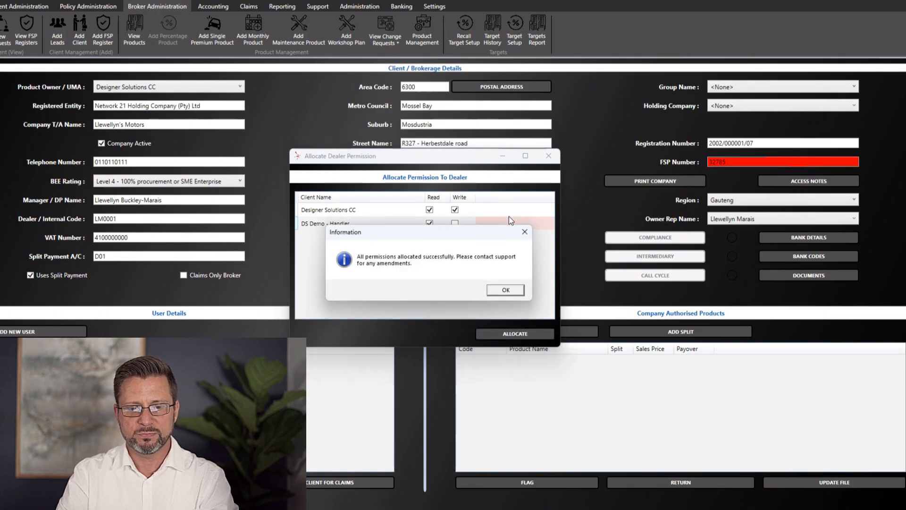
left_click(495, 293)
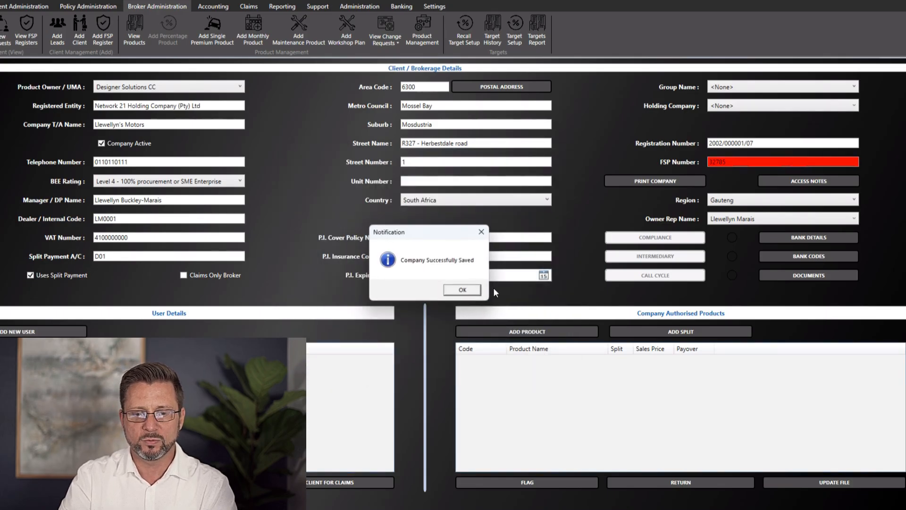
left_click(460, 291)
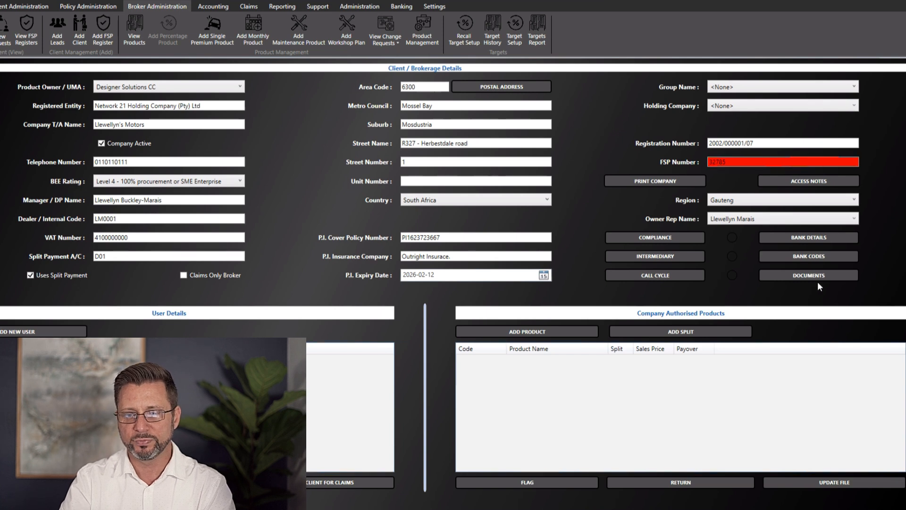
Attach the SAIA Circular PDF as the Validation Of Address document, view it, then close the documents list
left_click(829, 280)
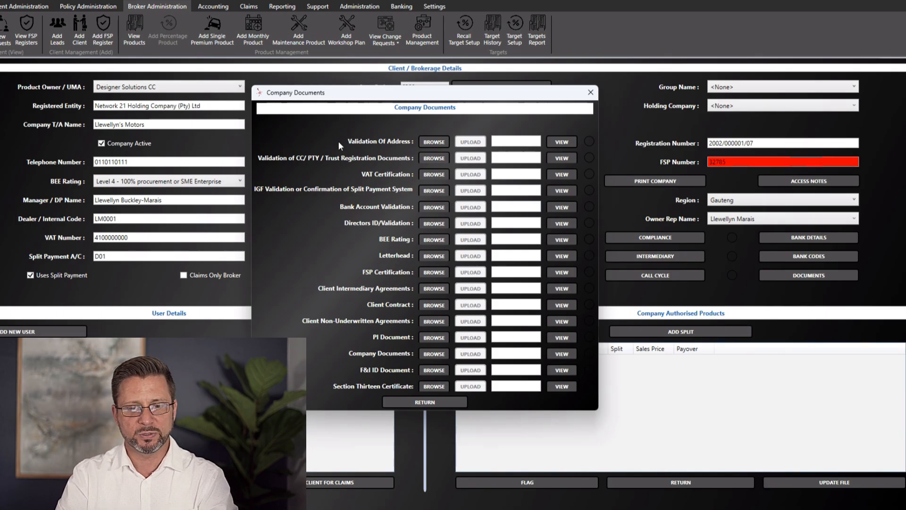
left_click(434, 142)
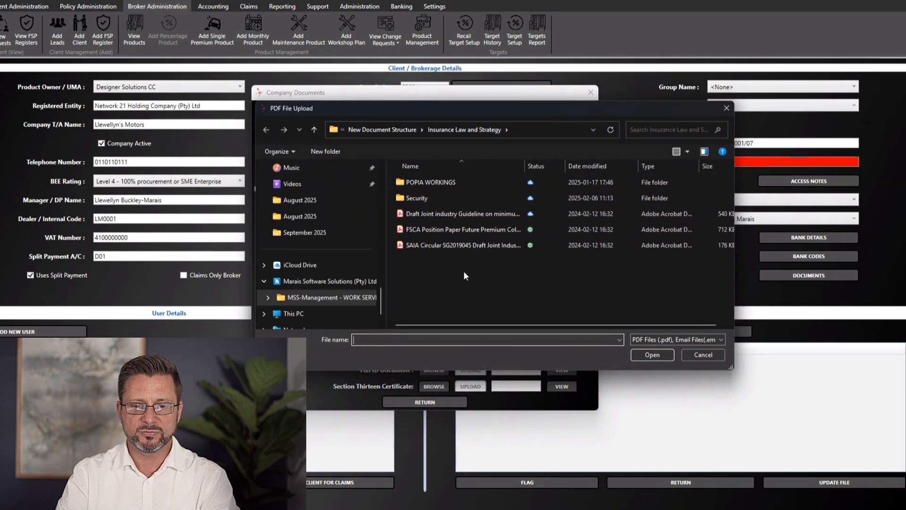
left_click(472, 244)
left_click(663, 357)
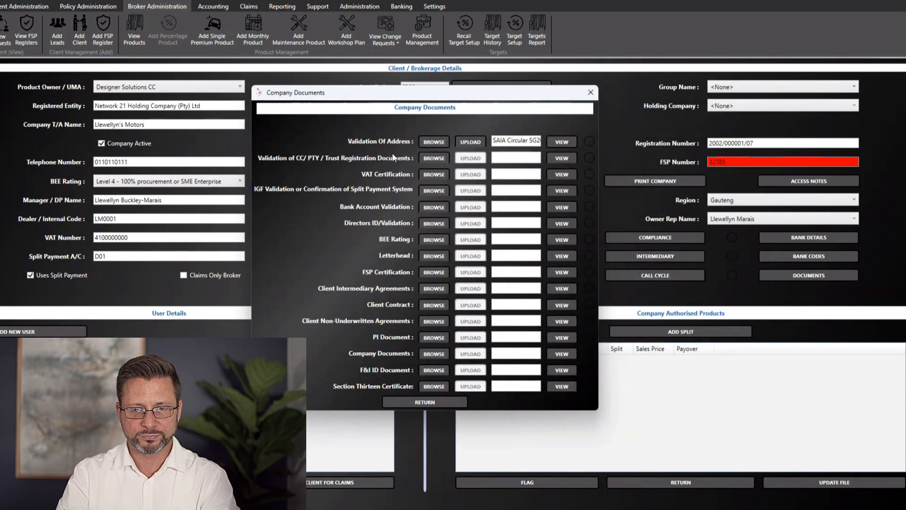
left_click(570, 143)
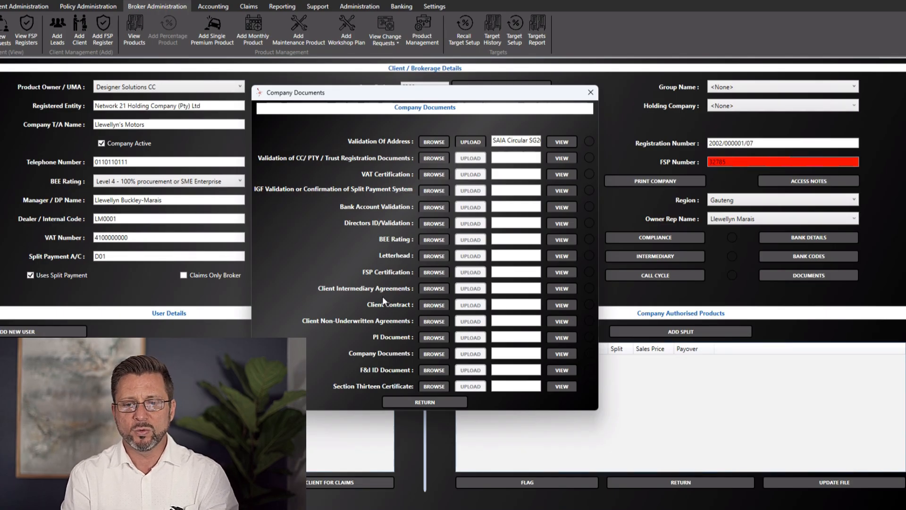
left_click(441, 405)
left_click(504, 289)
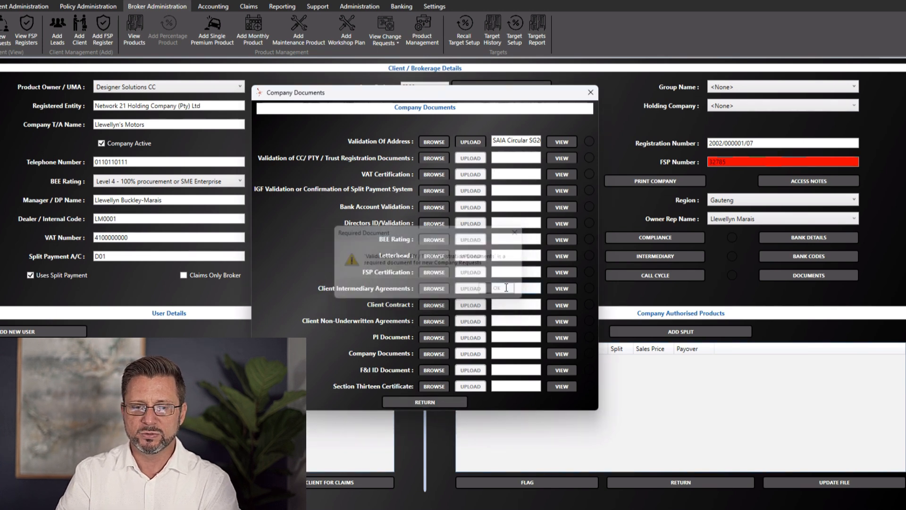
left_click(590, 92)
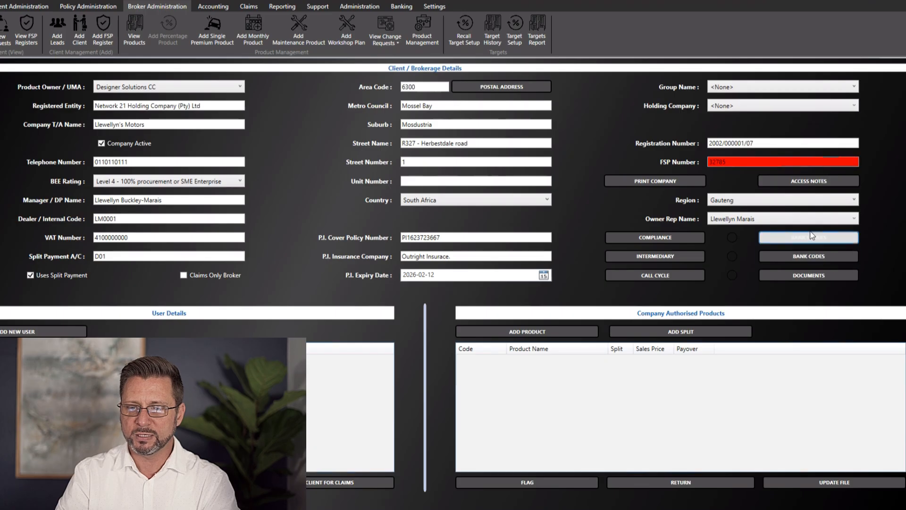
Add a new bank code row and set its bank to Nedbank
left_click(816, 257)
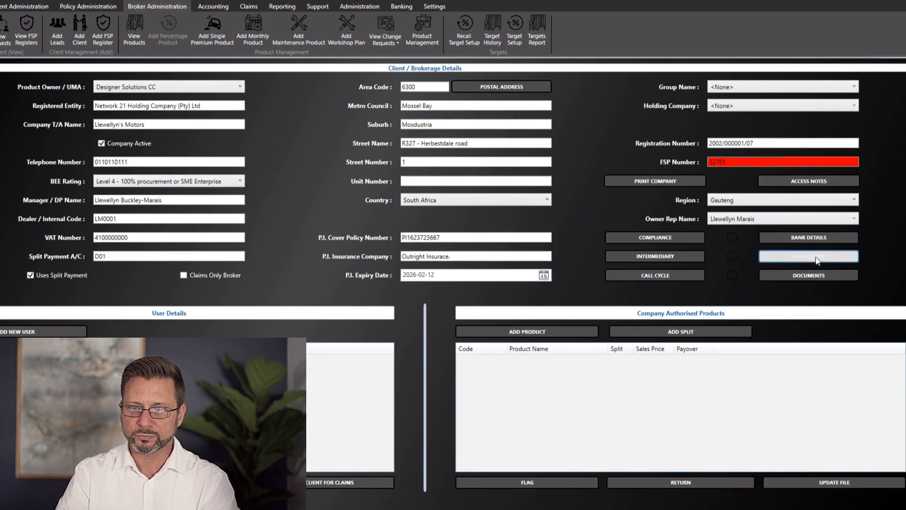
left_click_drag(441, 121, 422, 134)
left_click(364, 287)
left_click(364, 190)
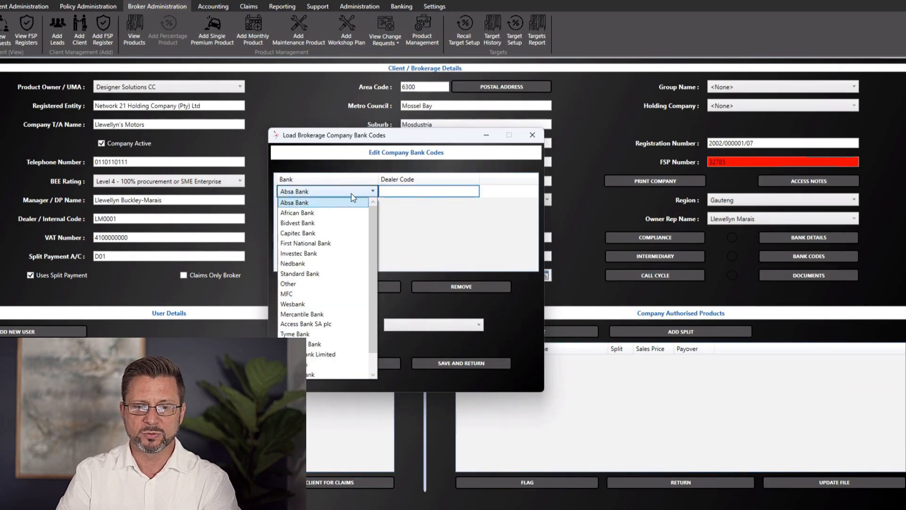
left_click(329, 233)
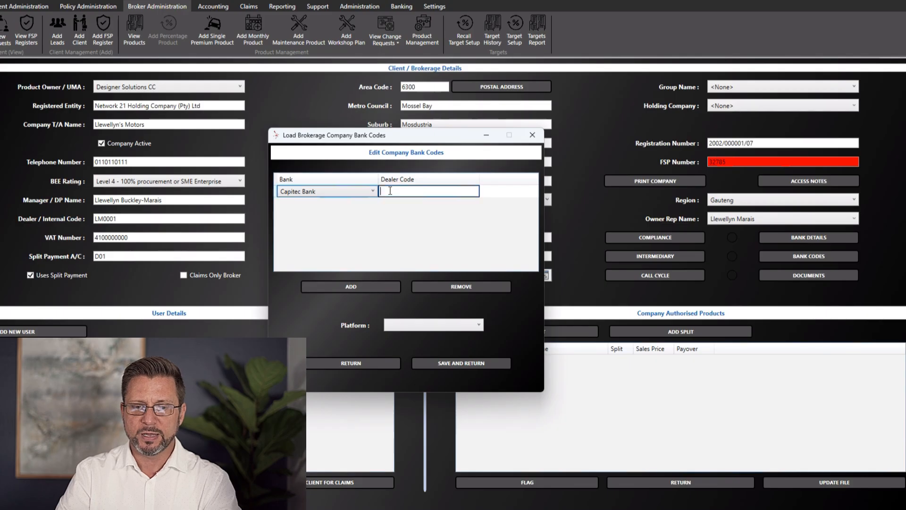
left_click(351, 191)
left_click(302, 202)
left_click(311, 191)
left_click(301, 243)
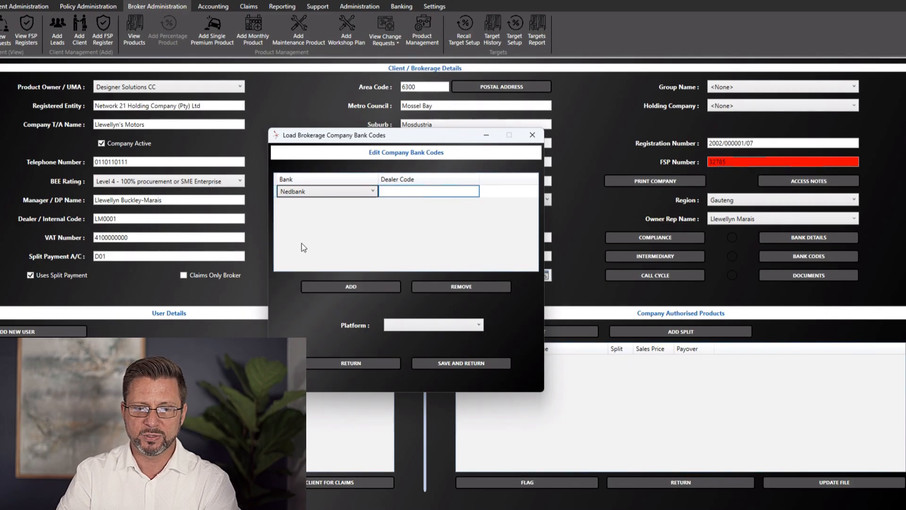
Set the Nedbank row's platform to Signio and close the bank codes window
left_click(421, 192)
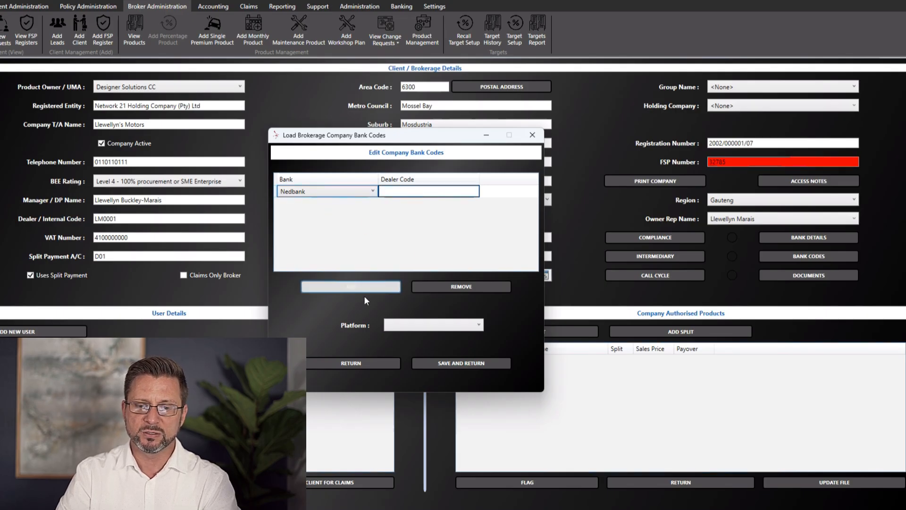
left_click(440, 324)
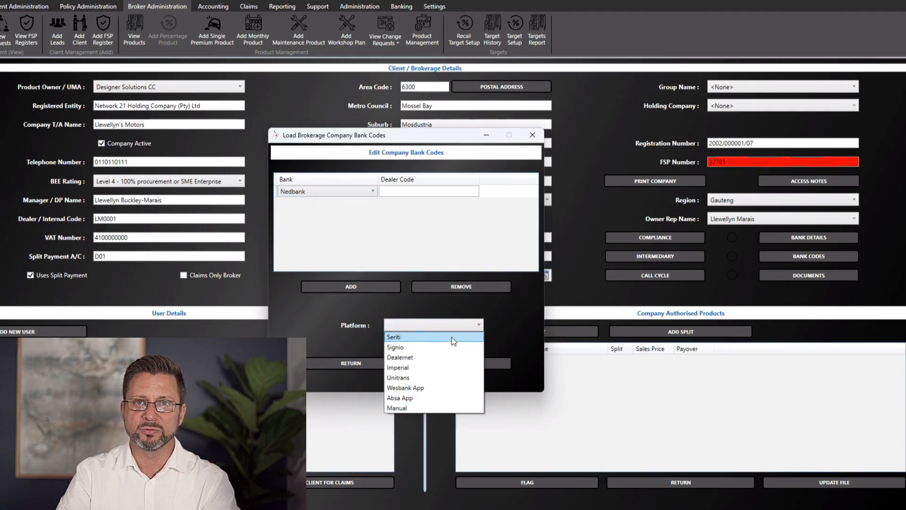
left_click(426, 348)
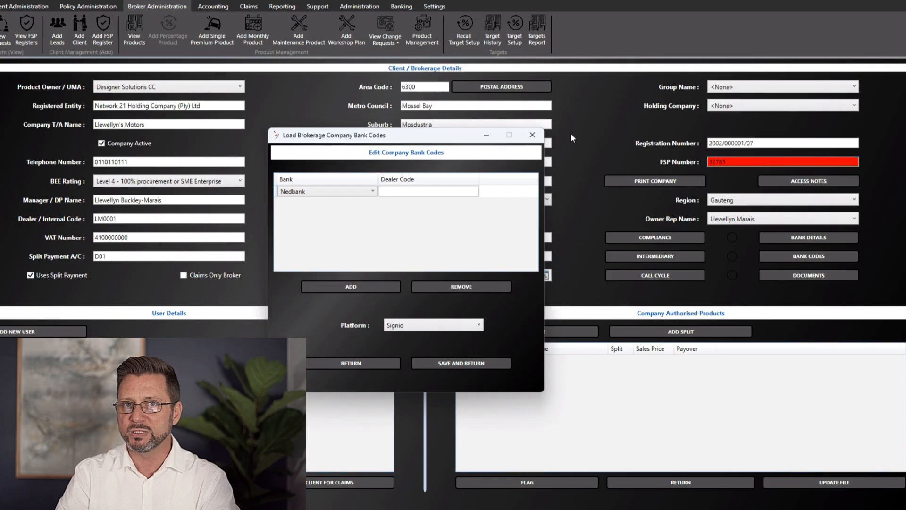
left_click(531, 136)
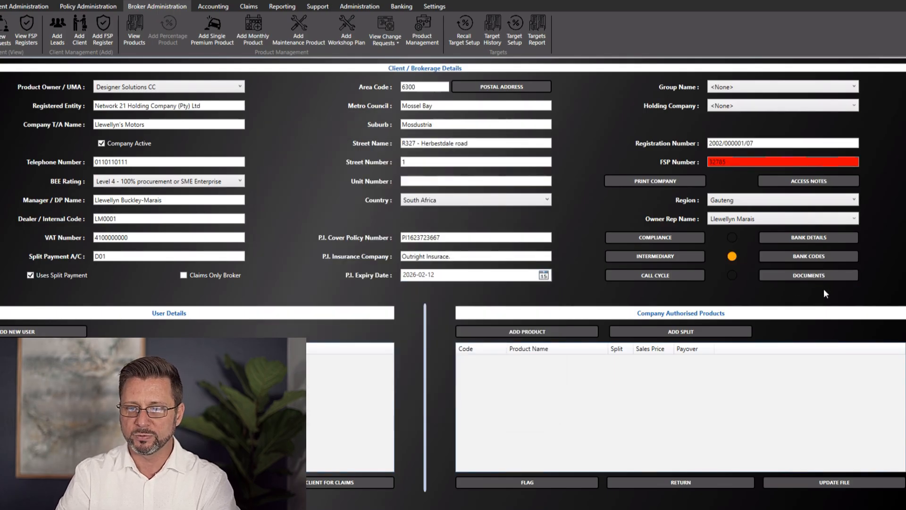
Review bank details, set the call cycle to C, and bring up the Compliance information form
left_click(808, 238)
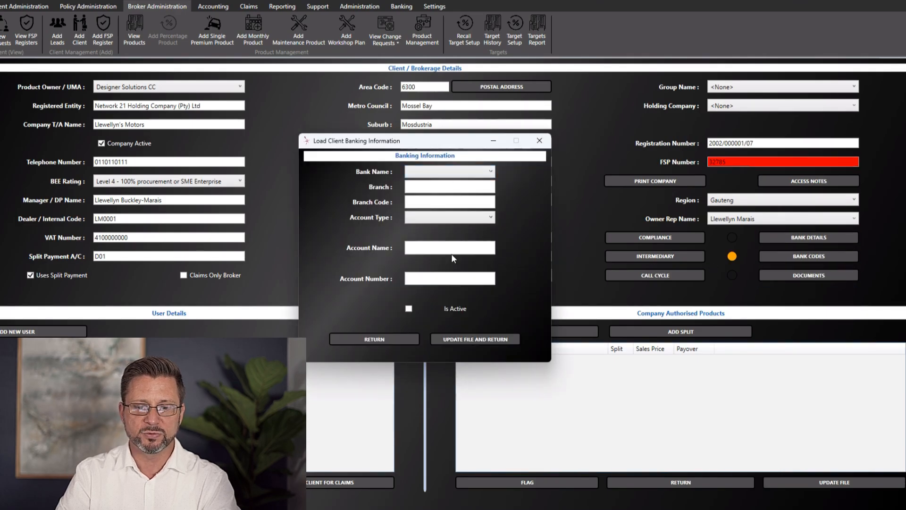
left_click(540, 141)
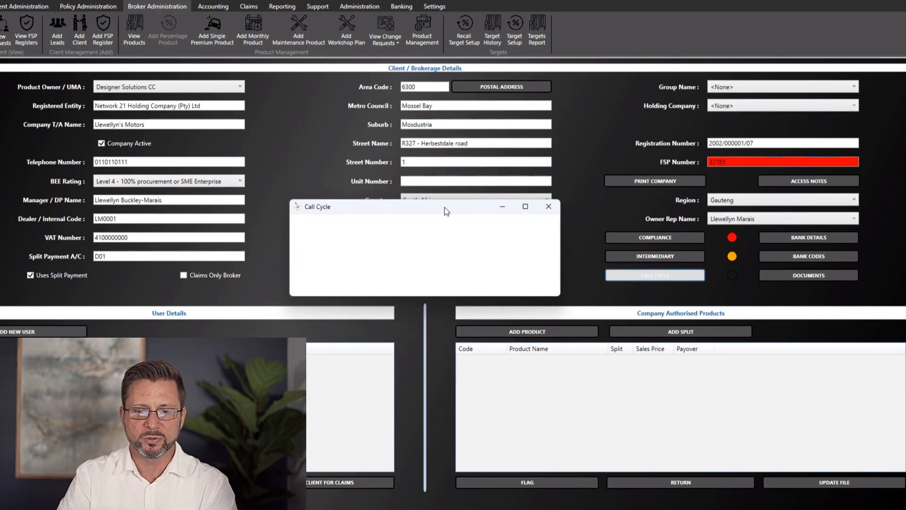
left_click(450, 246)
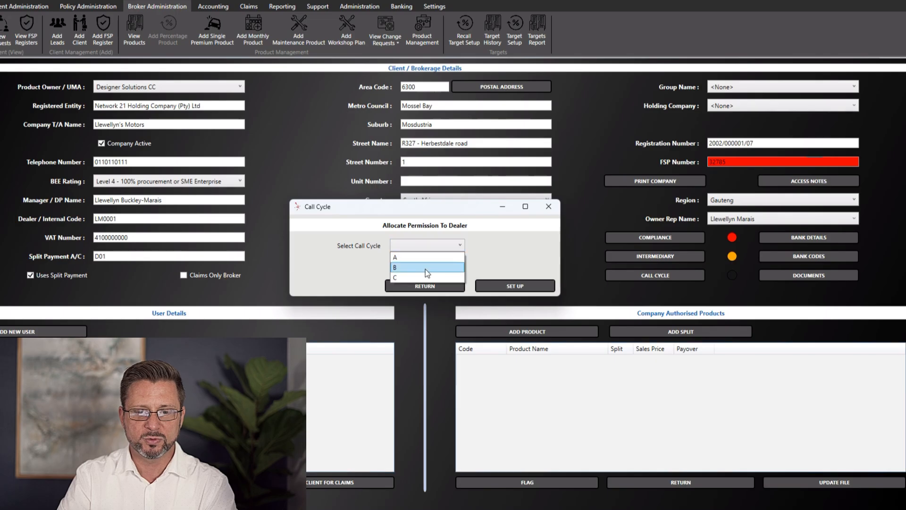
left_click(412, 275)
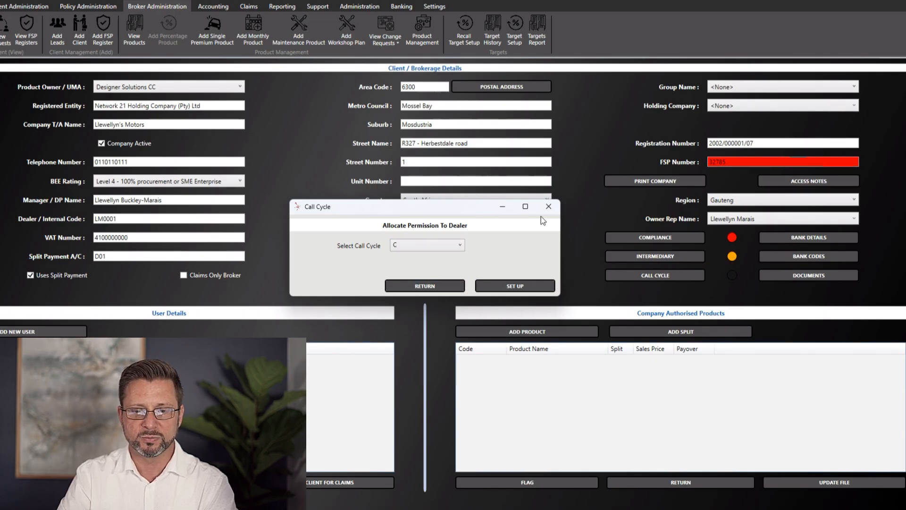
left_click(548, 206)
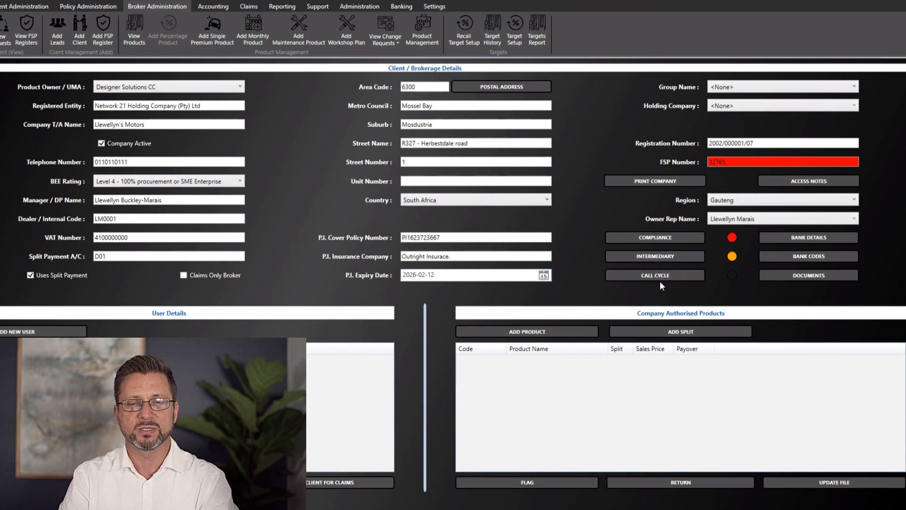
left_click(664, 238)
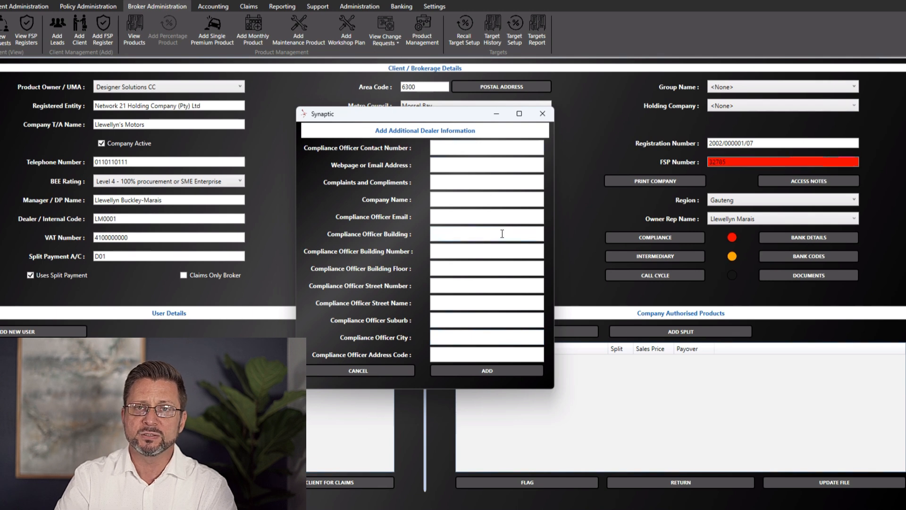
left_click(542, 114)
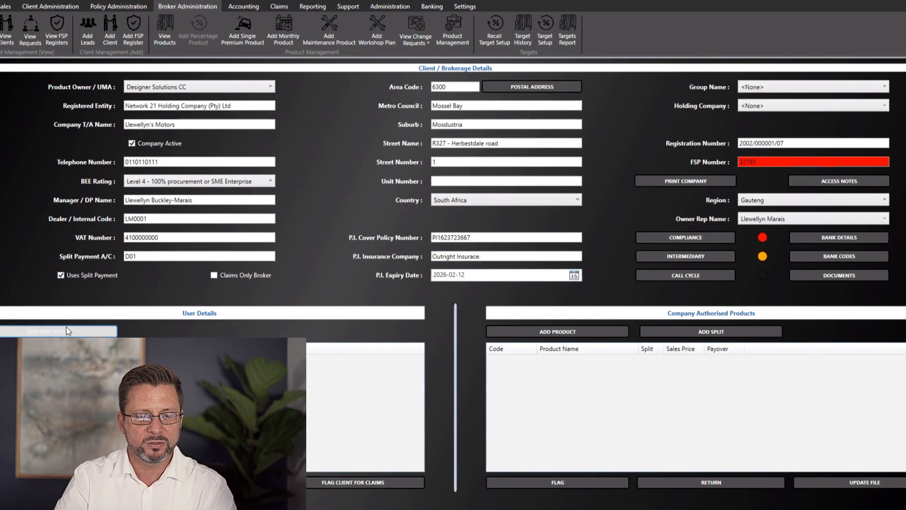
Enter the new user's name, ID and contact details, with position Management and hobby Trumpet
left_click(90, 331)
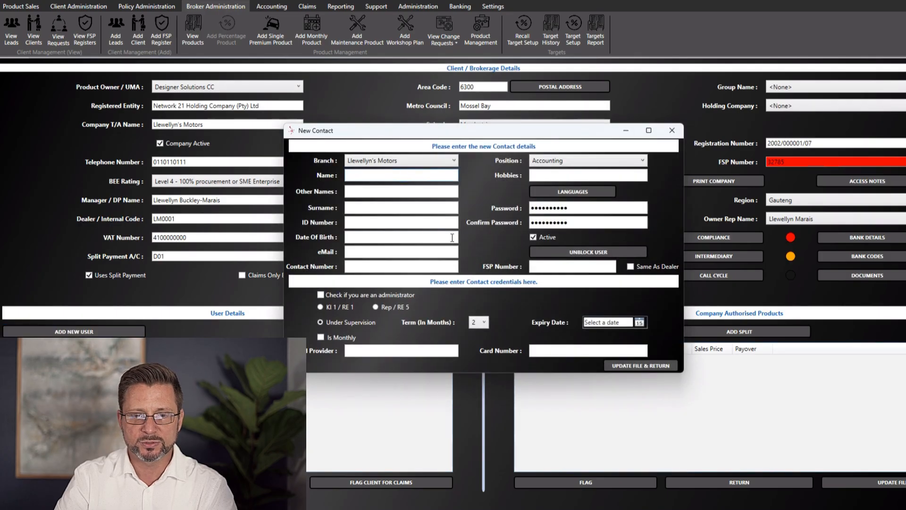
left_click_drag(523, 131, 526, 137)
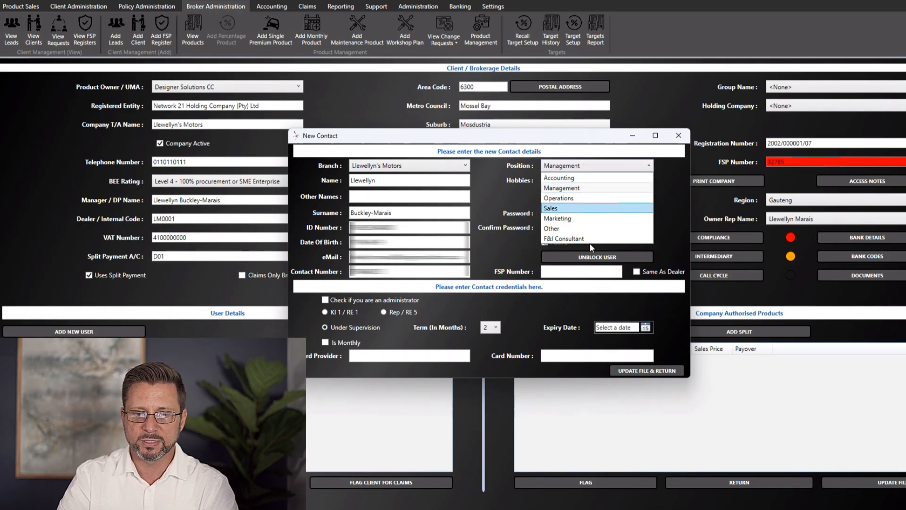
left_click(574, 188)
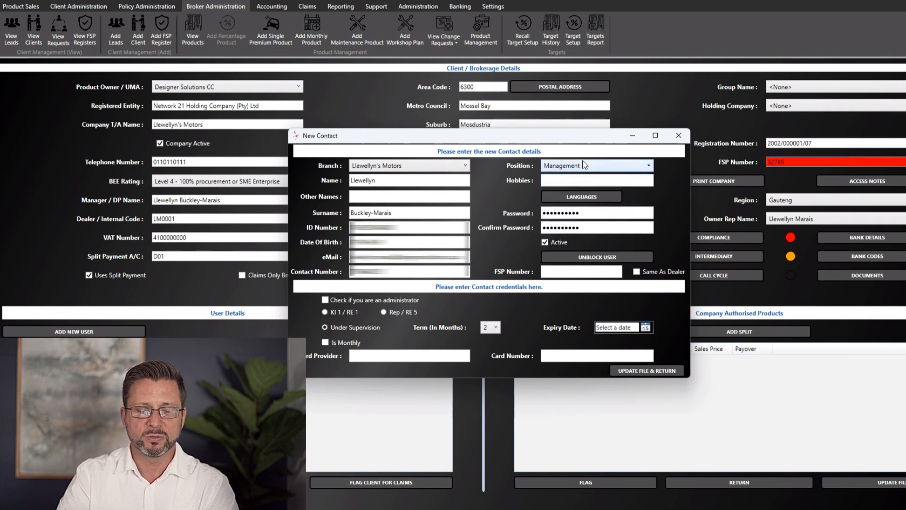
left_click(596, 182)
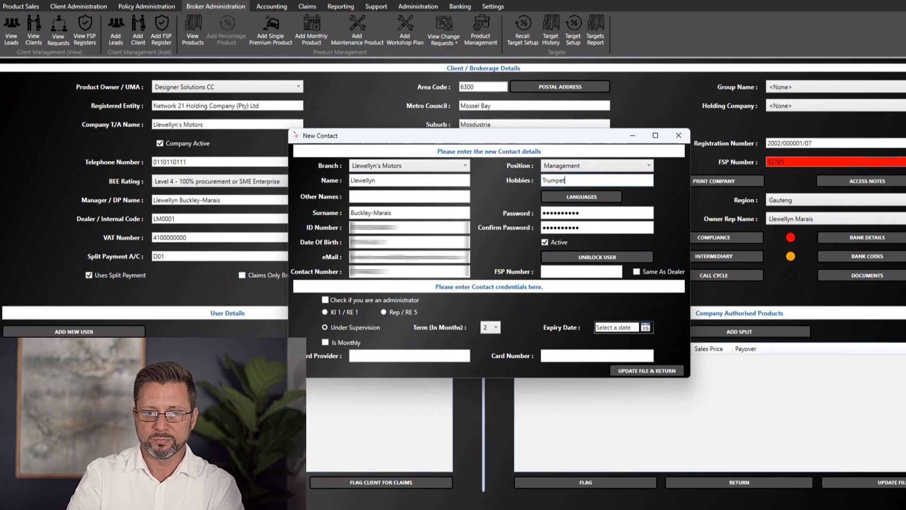
left_click(604, 196)
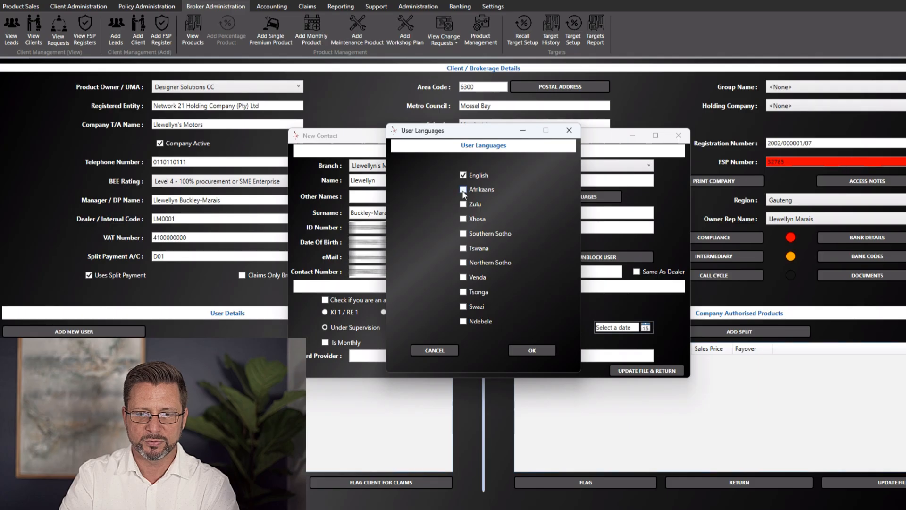
Confirm English, reuse the dealer's FSP number 32785, keep the user under supervision, and save
left_click(532, 351)
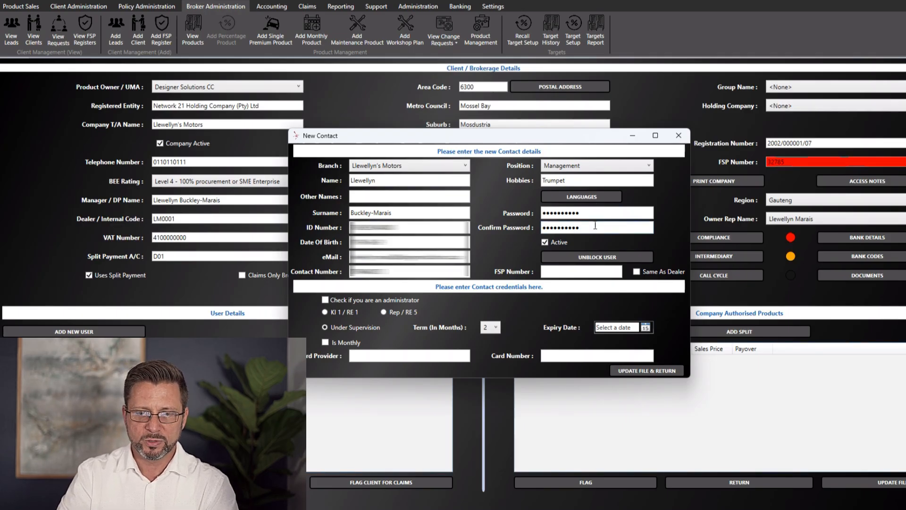
left_click(579, 273)
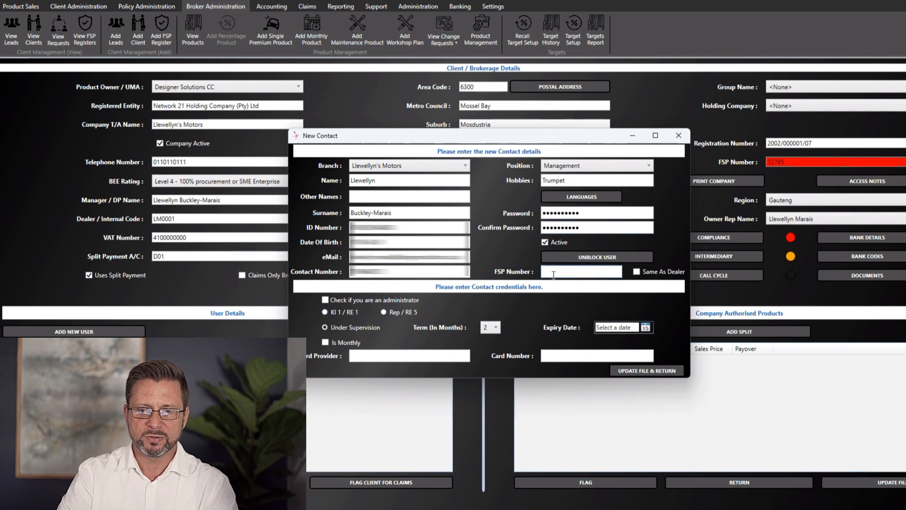
left_click(636, 272)
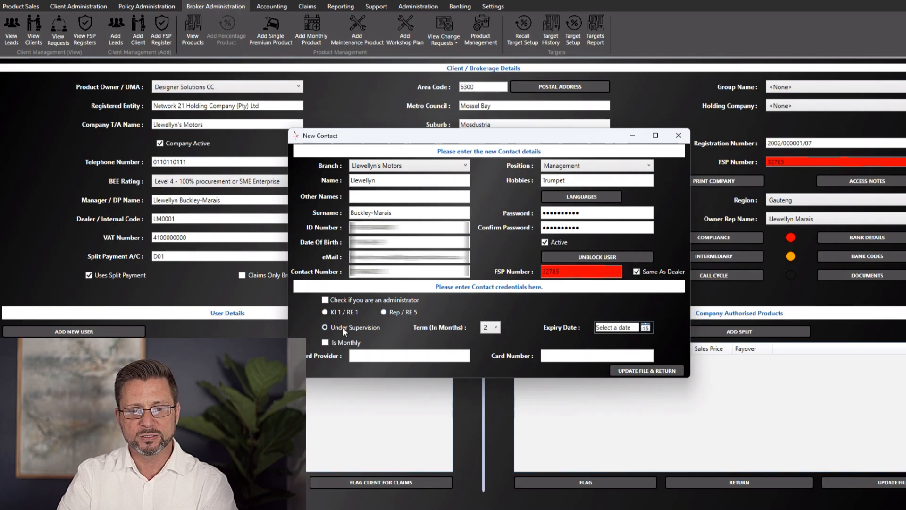
left_click(325, 311)
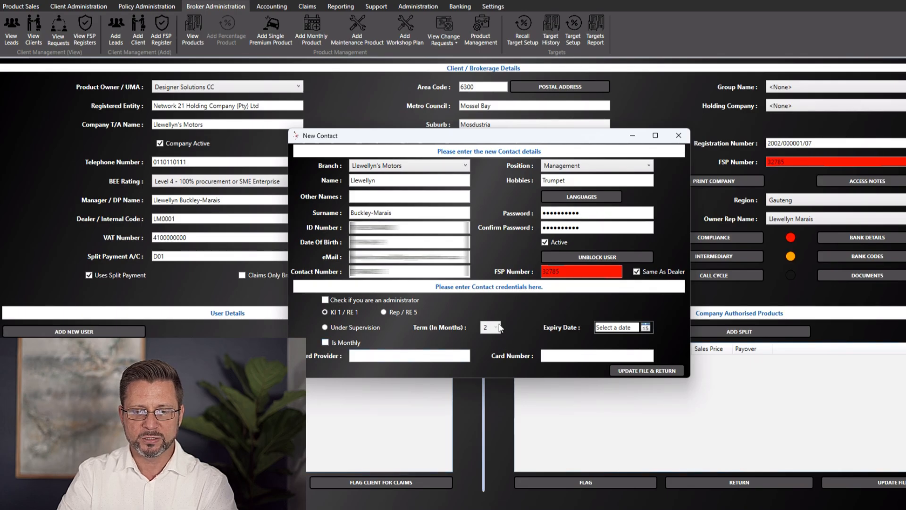
left_click(329, 327)
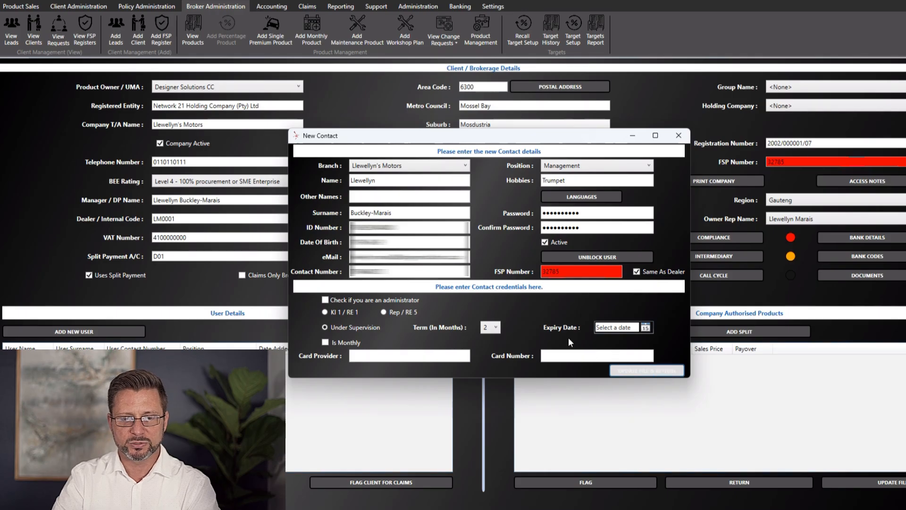
left_click(673, 372)
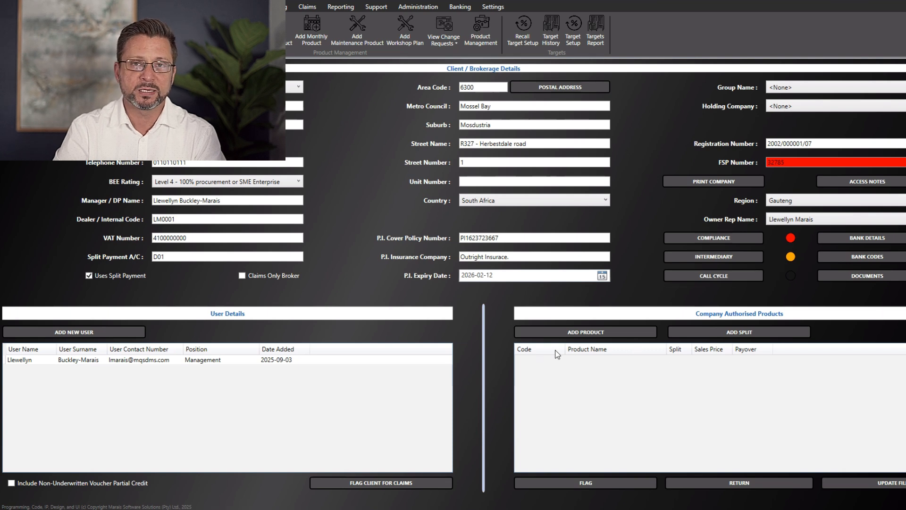
Open the Associate product dialog from Company Authorised Products
left_click(587, 333)
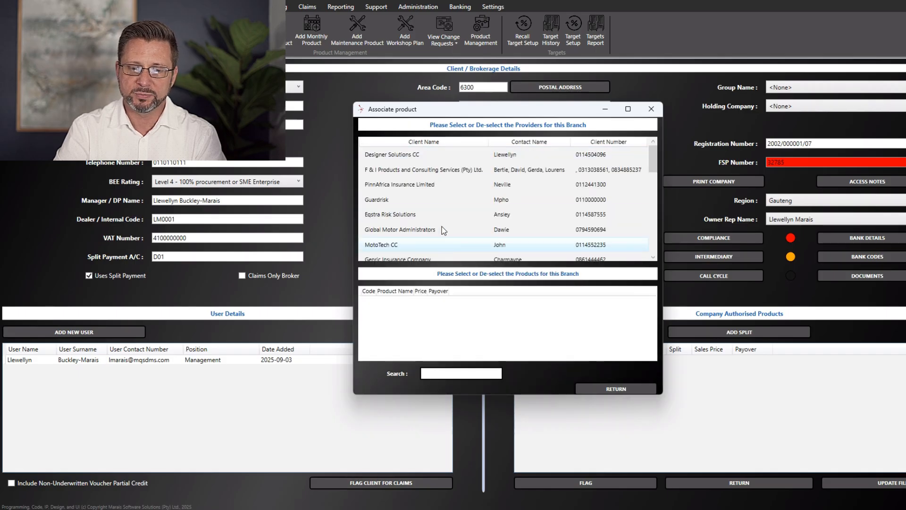
Authorise LMSWarranty01 and MSS00123 from Designer Solutions CC, then open split allocation for LMSWarranty01
left_click(437, 154)
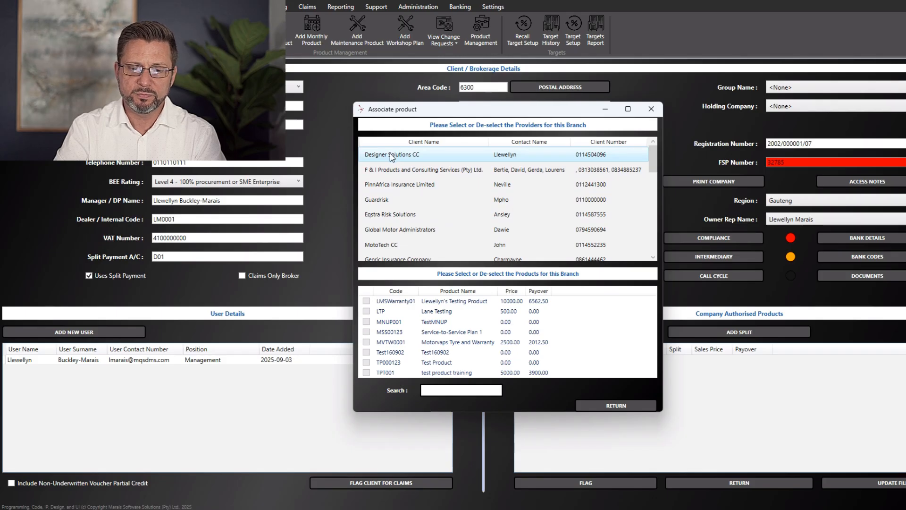
left_click(368, 303)
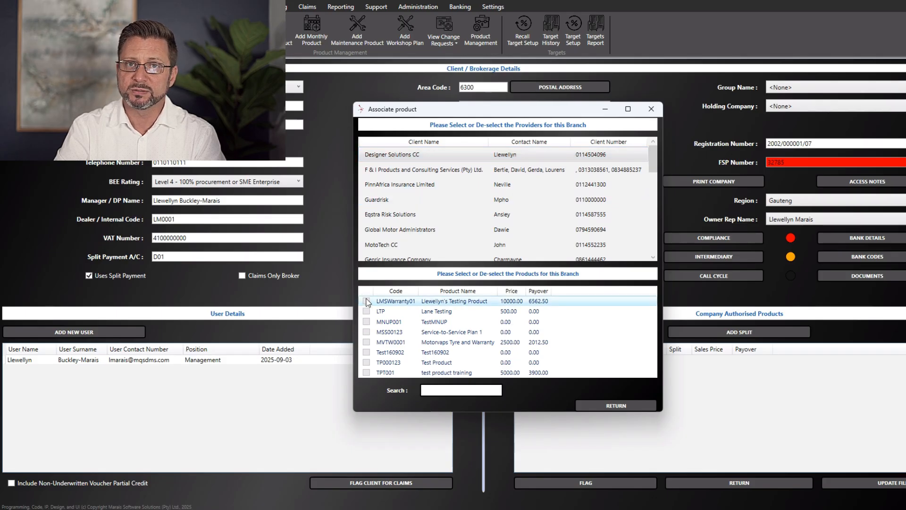
left_click(367, 332)
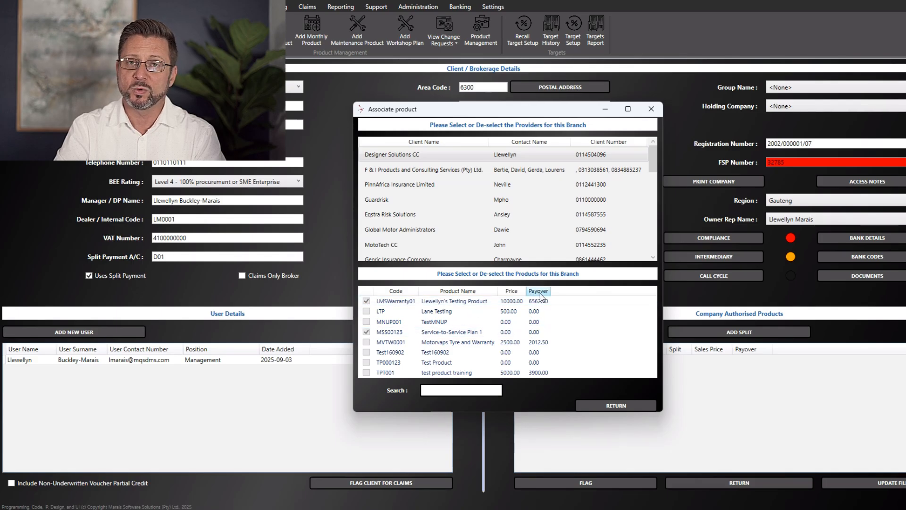
left_click(616, 405)
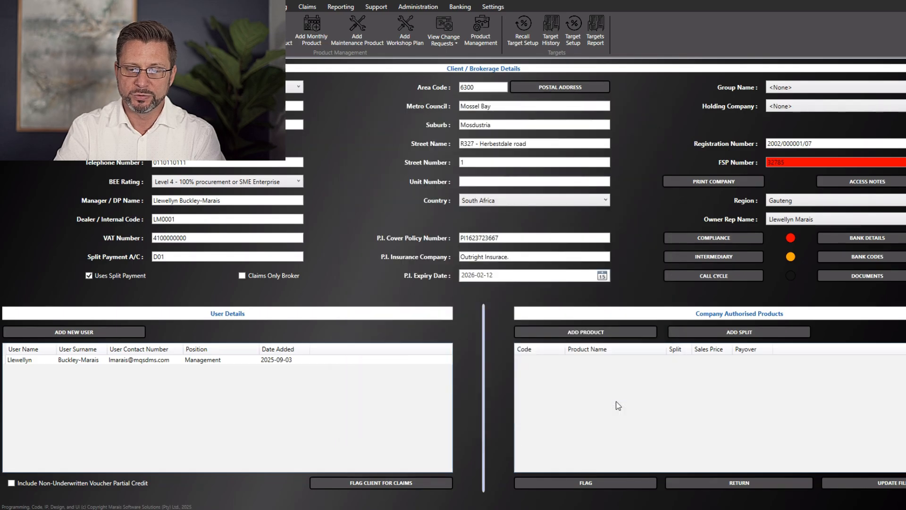
left_click(640, 359)
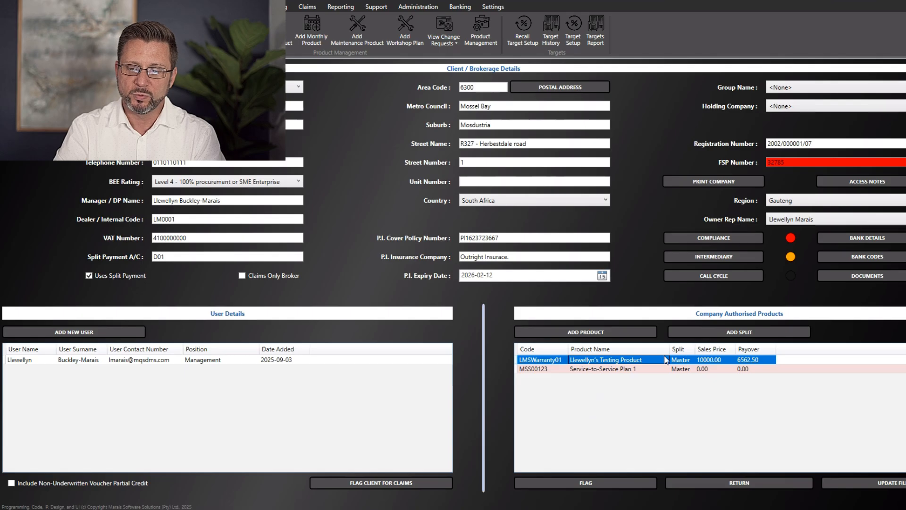
left_click(725, 332)
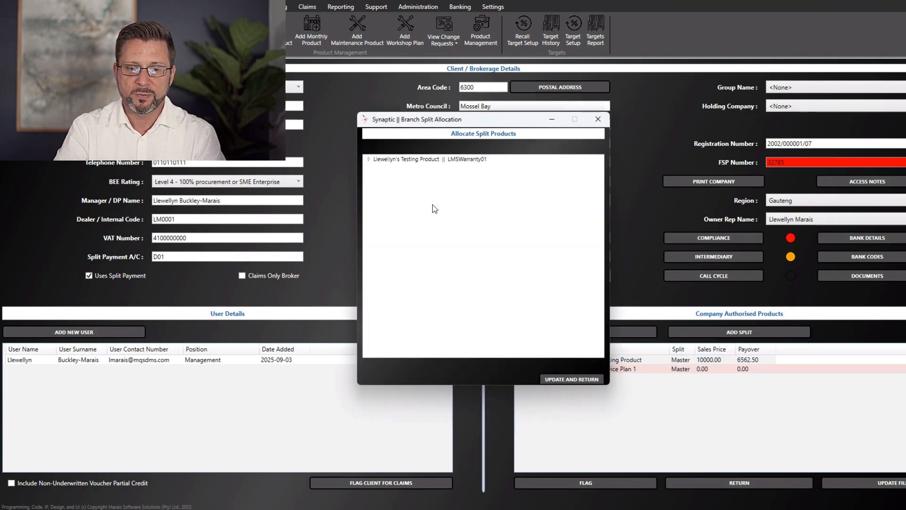
Inspect LMSWarranty01's Split 1, close split allocation unassigned, and select the MSS00123 row
left_click(369, 159)
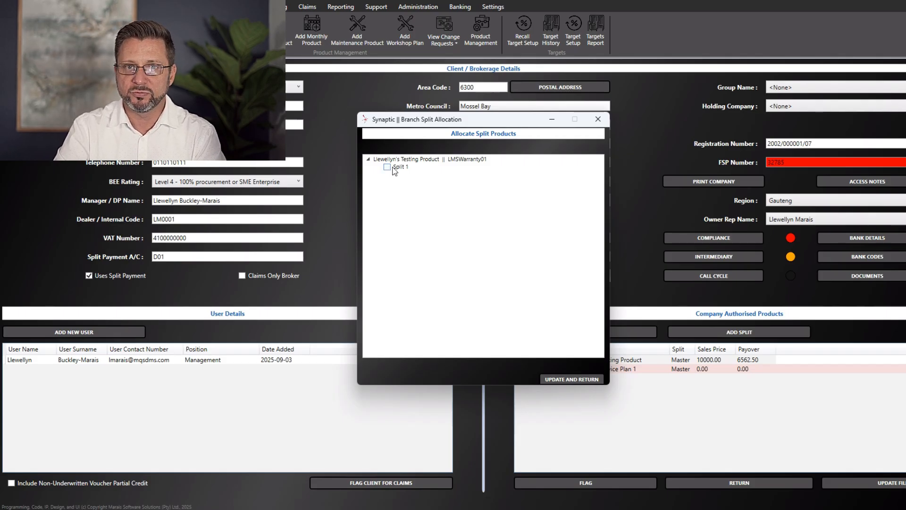
left_click(368, 159)
left_click(598, 119)
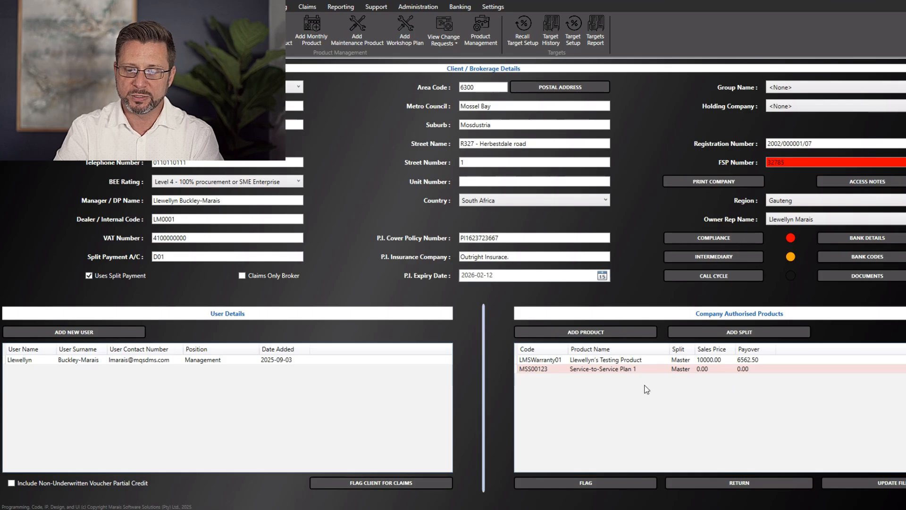
left_click(617, 370)
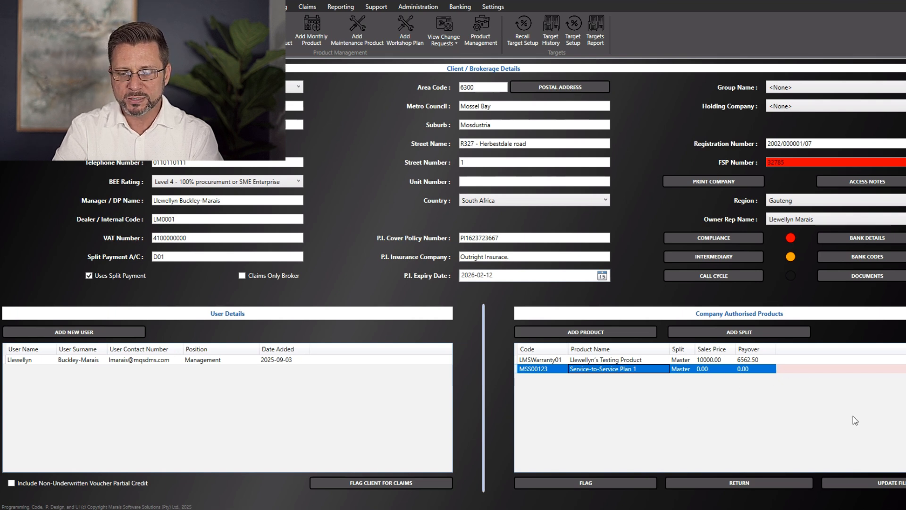
Save the client file without group or holding company, noting 'Loading the products and the management structure.'
left_click(900, 480)
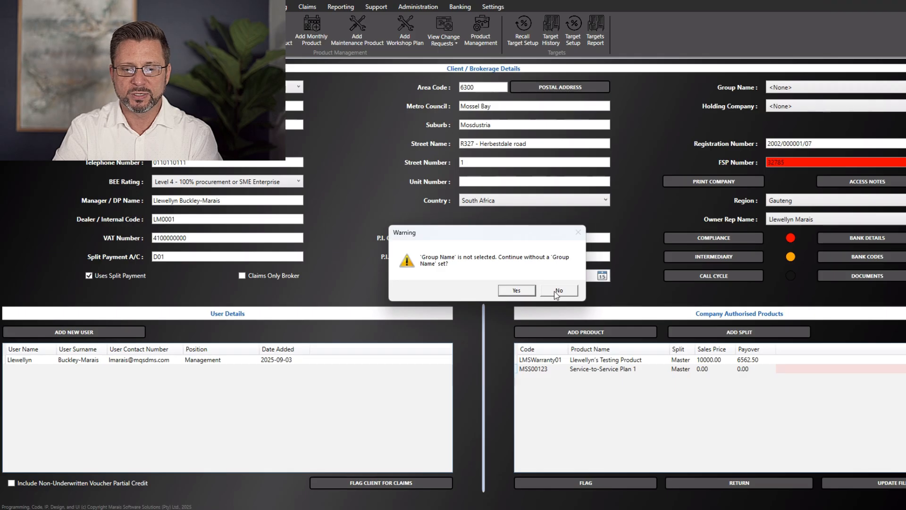
left_click(526, 287)
left_click(527, 287)
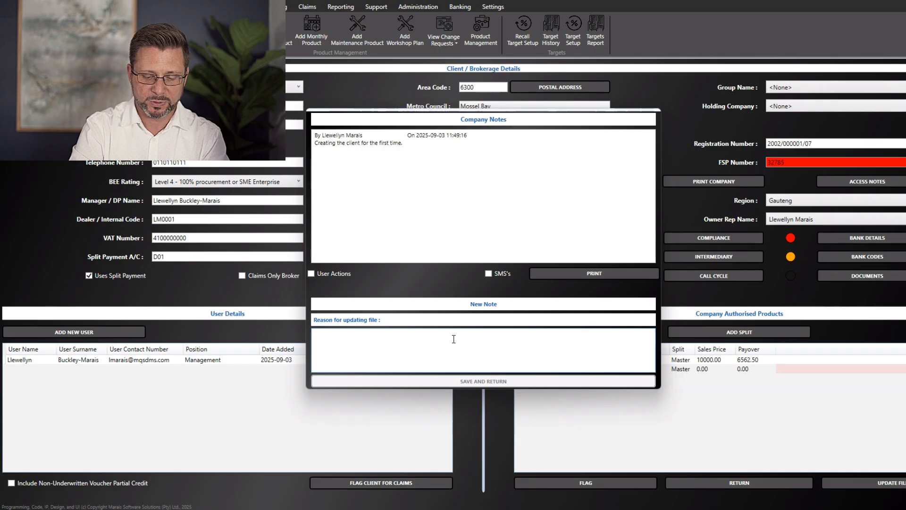
type("Loadin")
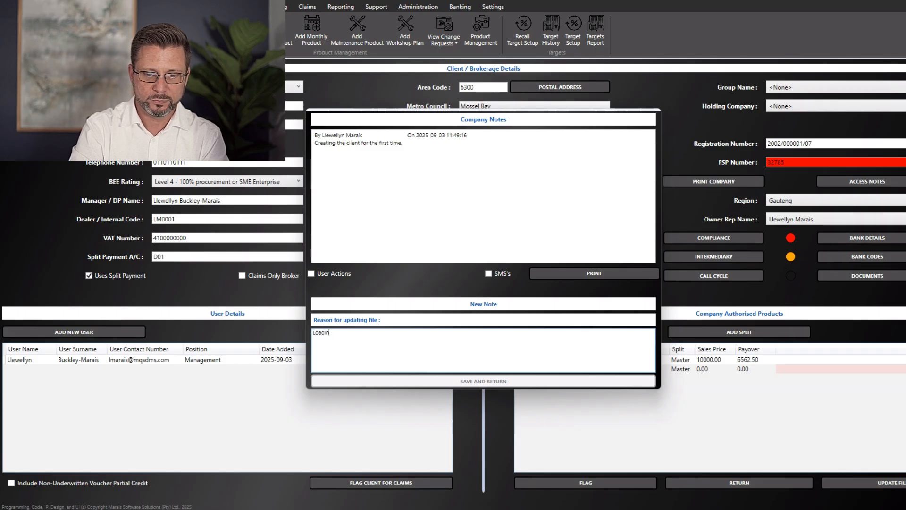
type("g the products and the management structure.")
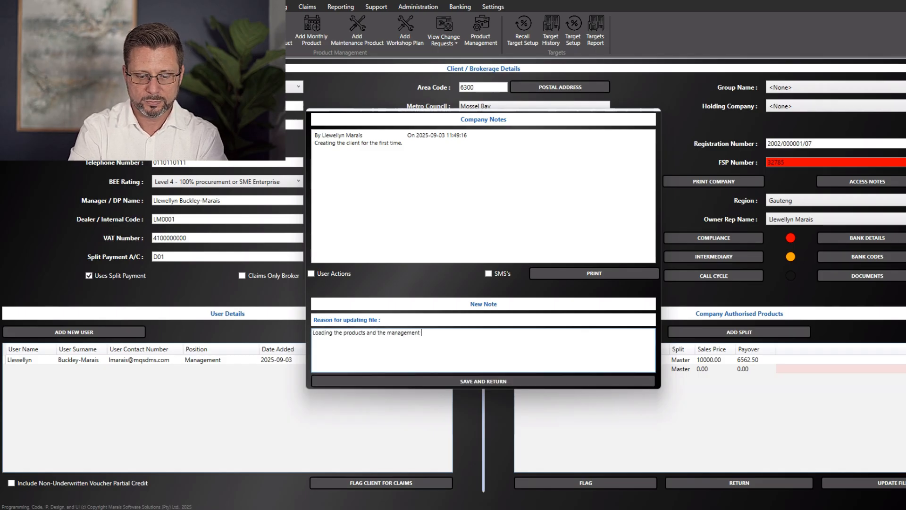
left_click(483, 381)
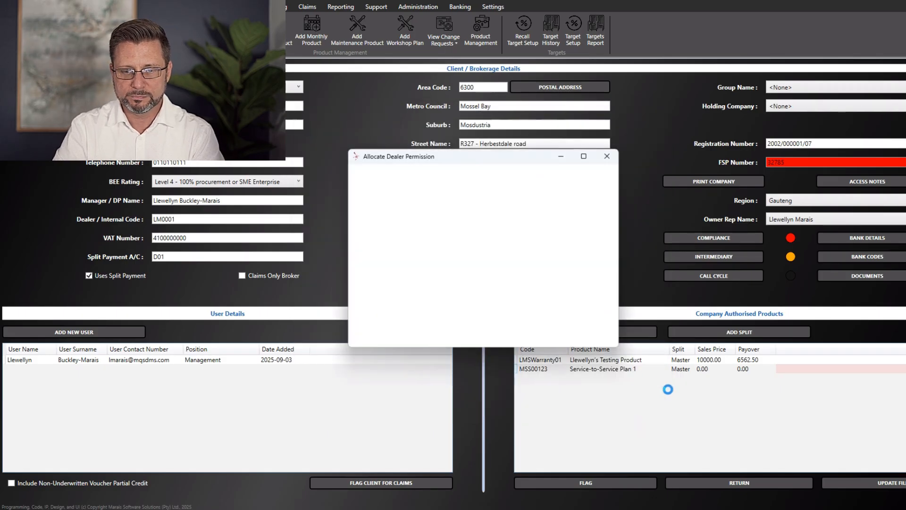
left_click(513, 210)
left_click(573, 333)
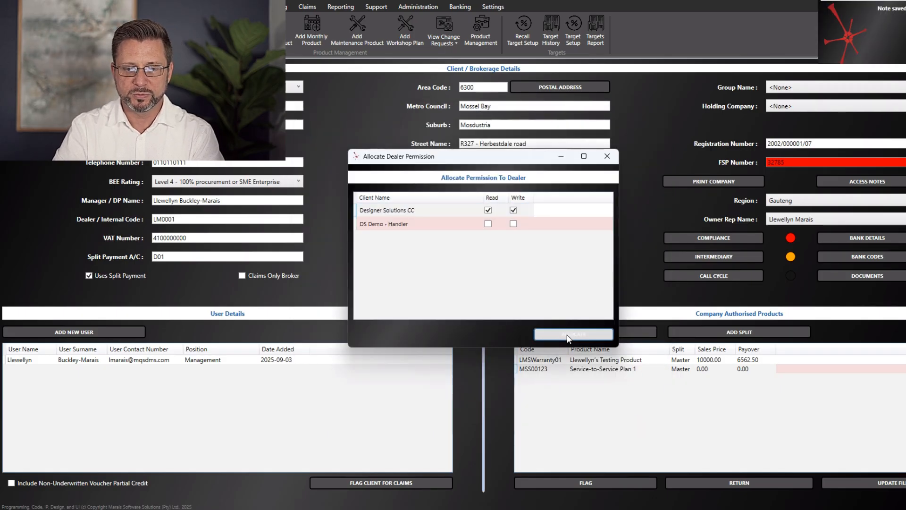
left_click(554, 290)
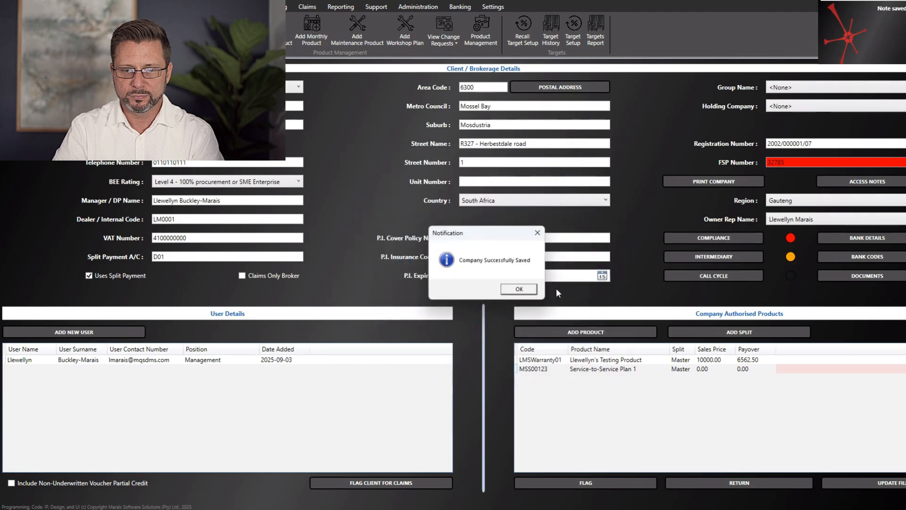
left_click(521, 291)
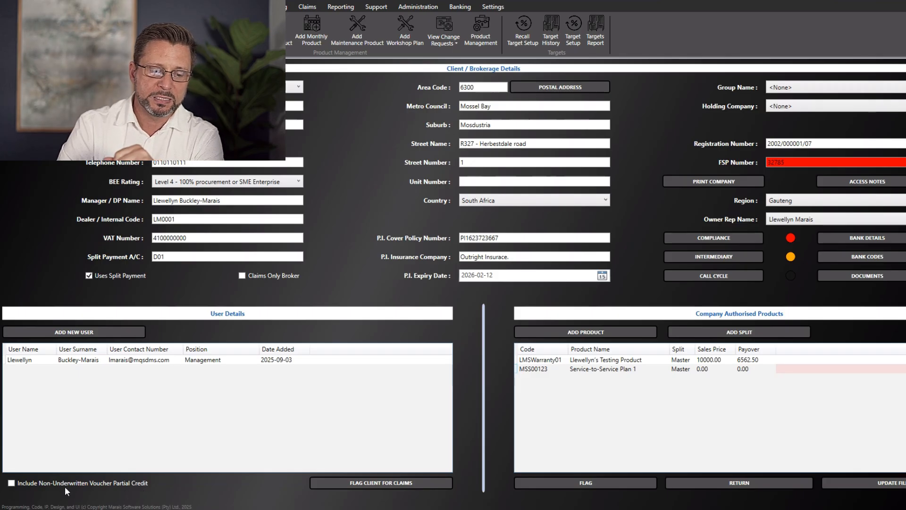
left_click(11, 483)
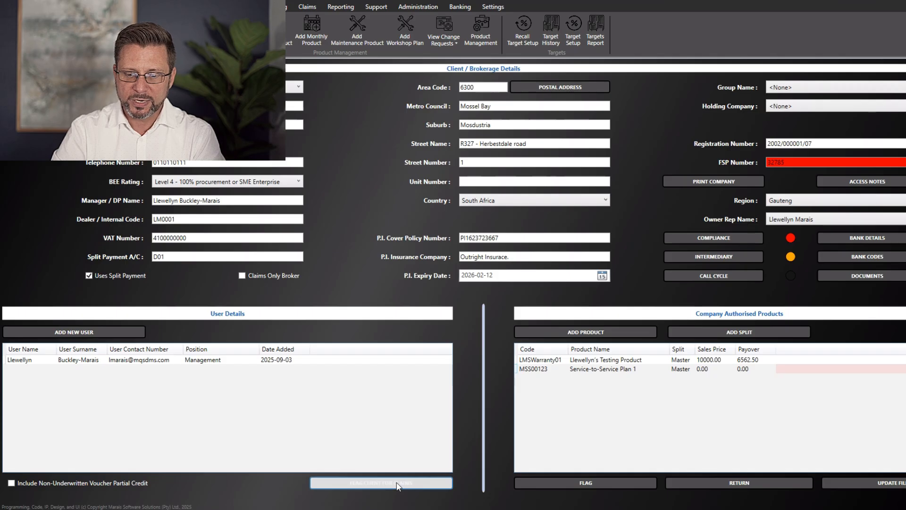
left_click(413, 484)
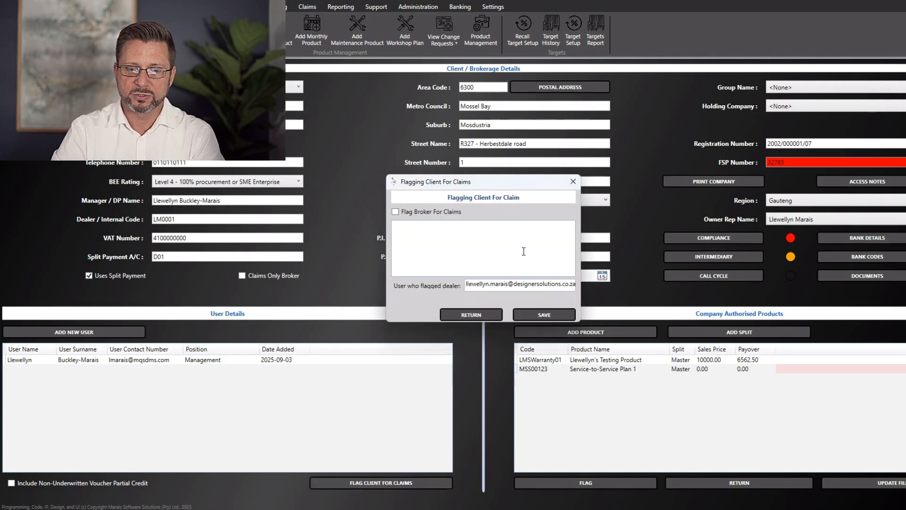
left_click_drag(475, 184, 450, 192)
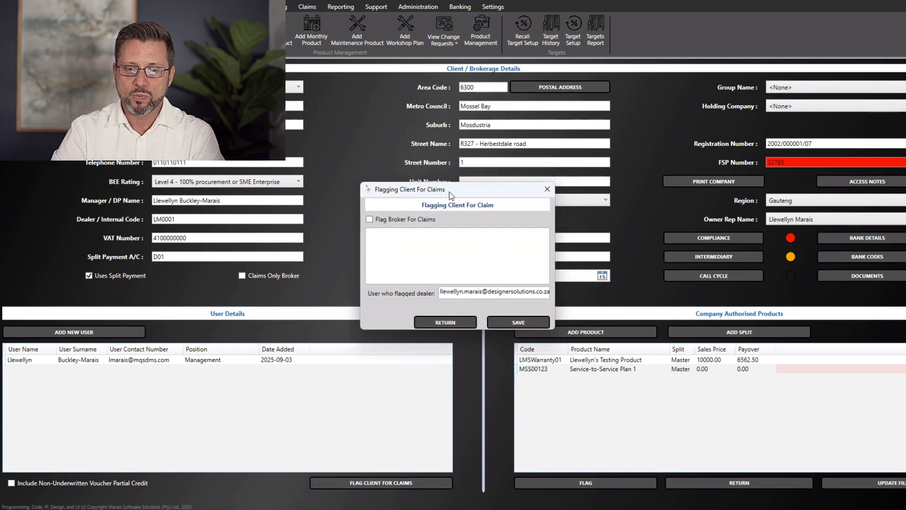
left_click(454, 250)
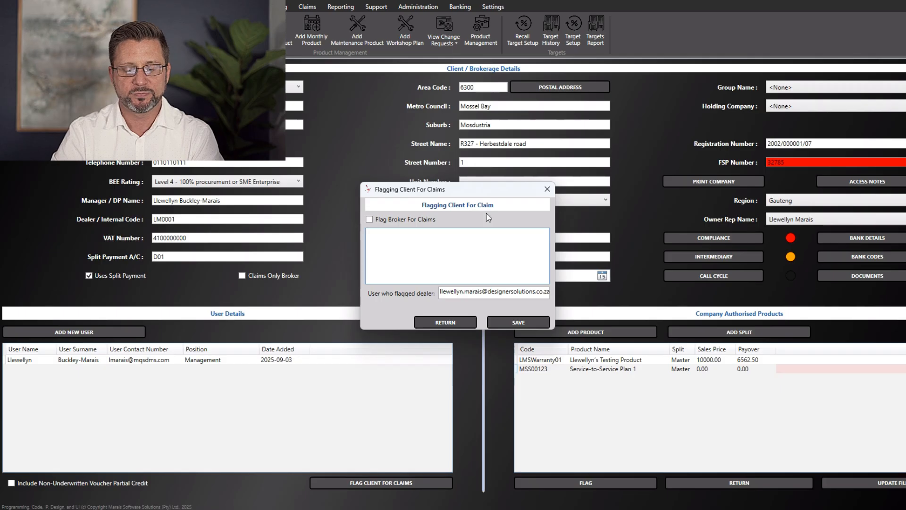
left_click(546, 189)
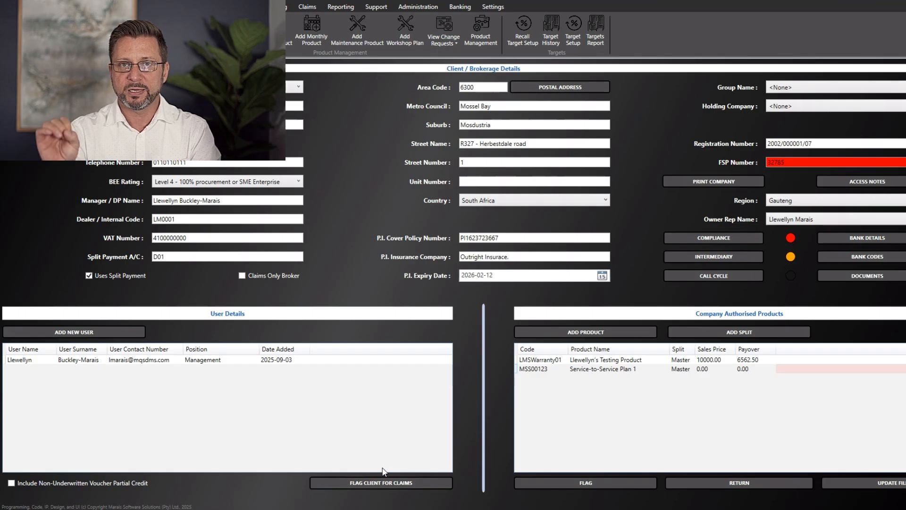
Flag the dealer with reason 'Waiting for Client Contract from sales.' and save, accepting no group name
left_click(610, 478)
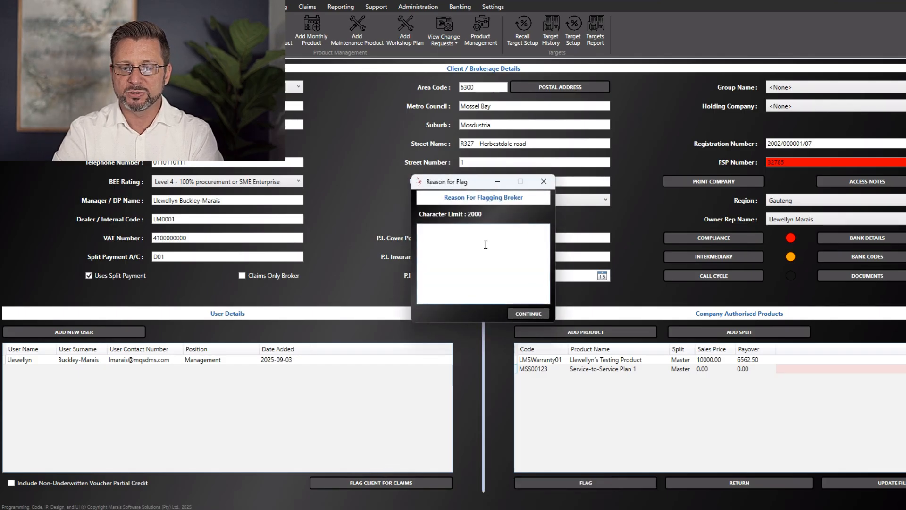
left_click(483, 244)
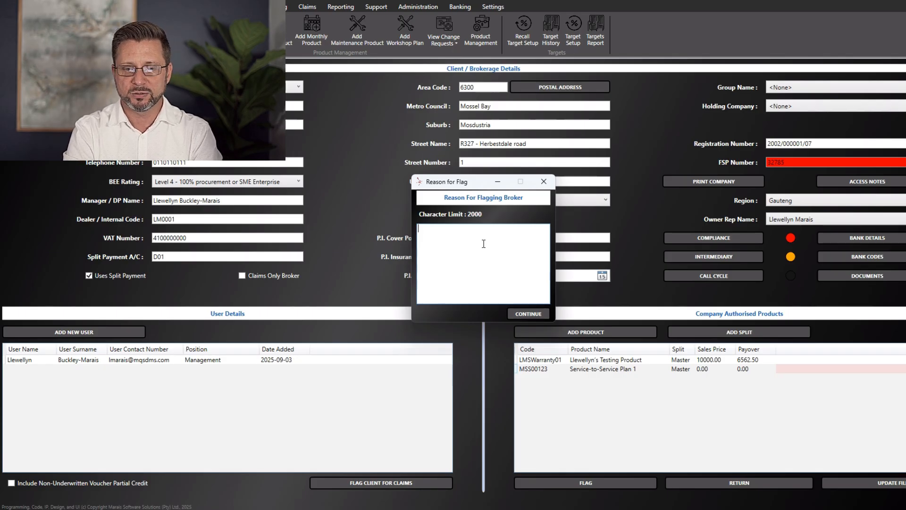
left_click(544, 182)
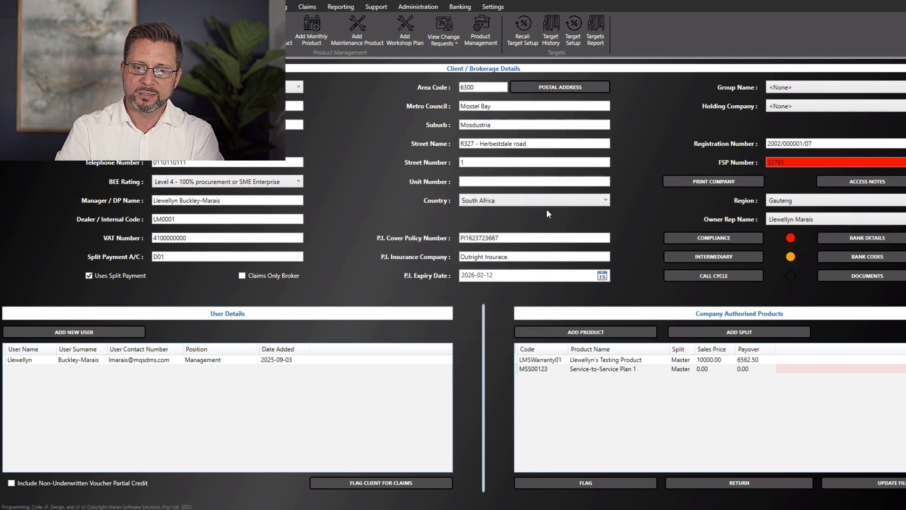
left_click(587, 481)
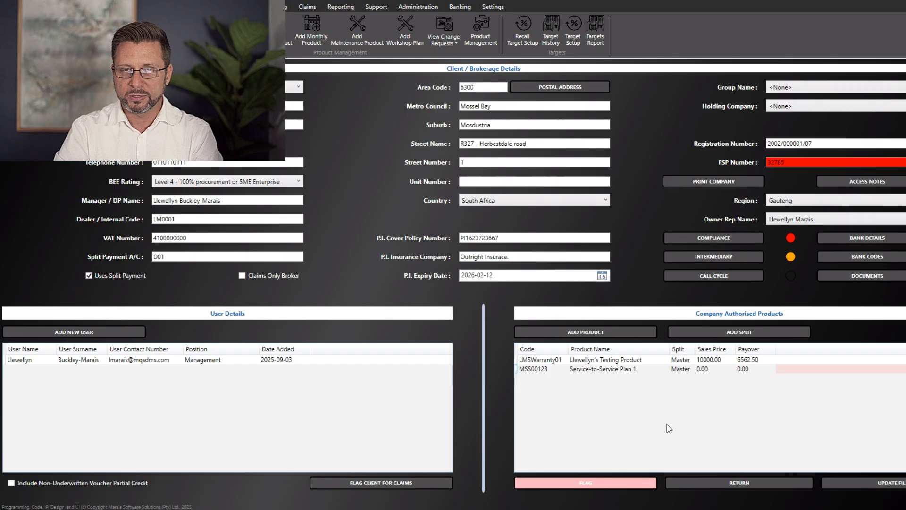
left_click(644, 485)
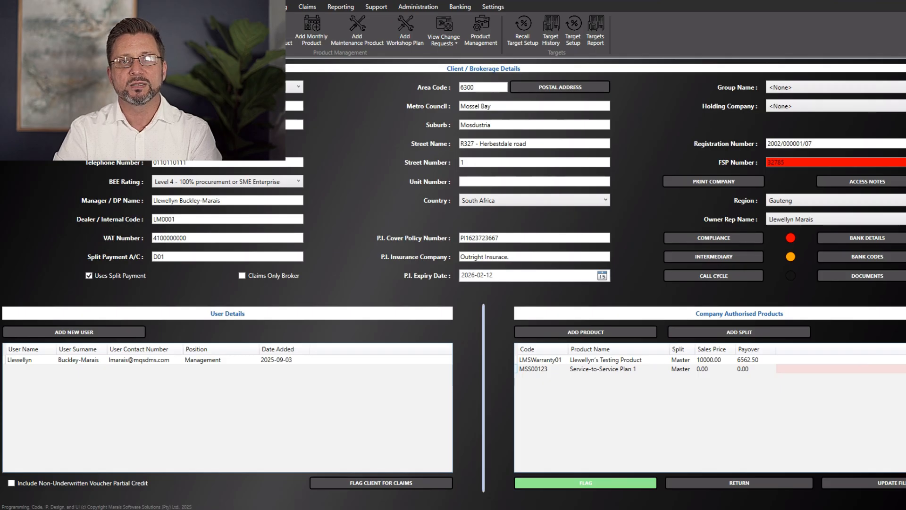
left_click(618, 486)
type("Waiting for Client Contract from sales.")
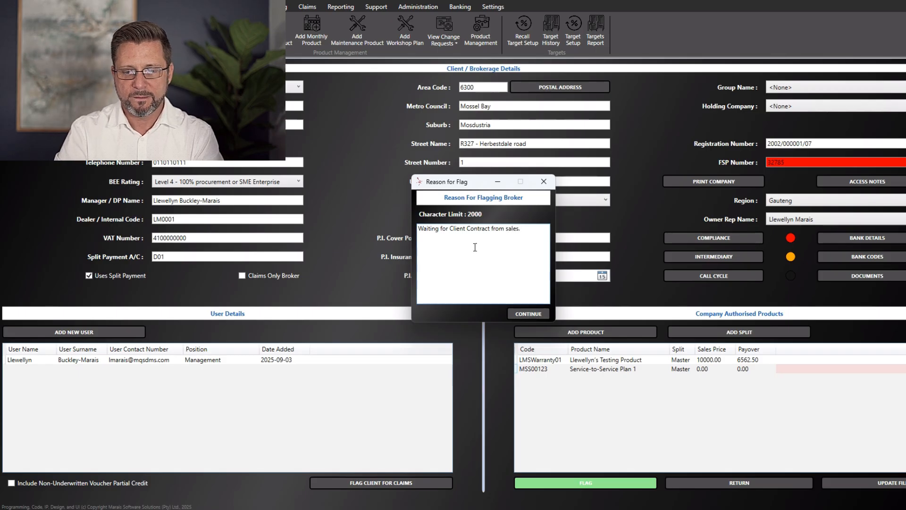
left_click(531, 315)
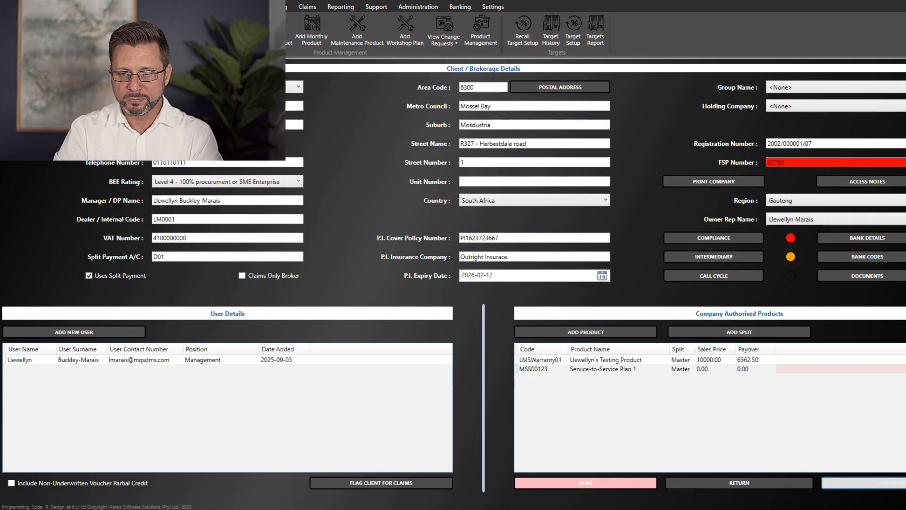
left_click(849, 483)
left_click(516, 290)
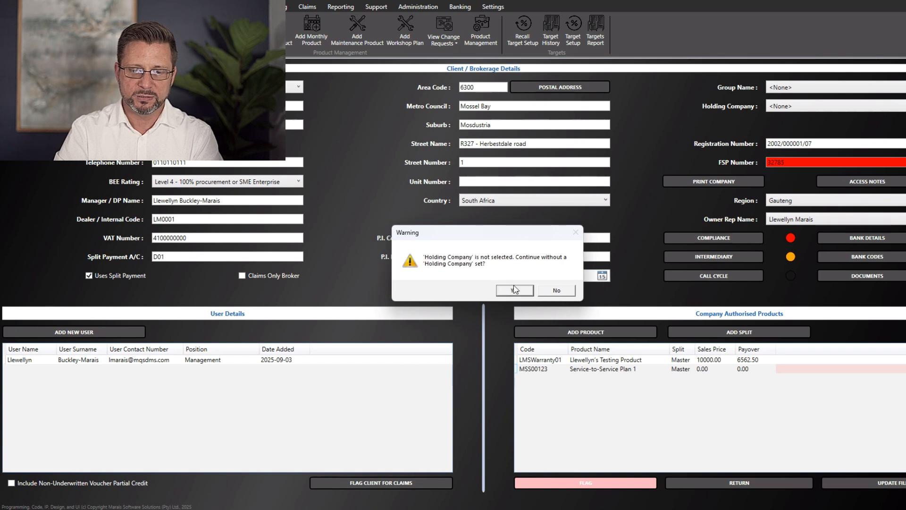
Skip the holding company warning and save the note 'Flagged the dealer, and checked voucher commission clawbacks'
left_click(525, 290)
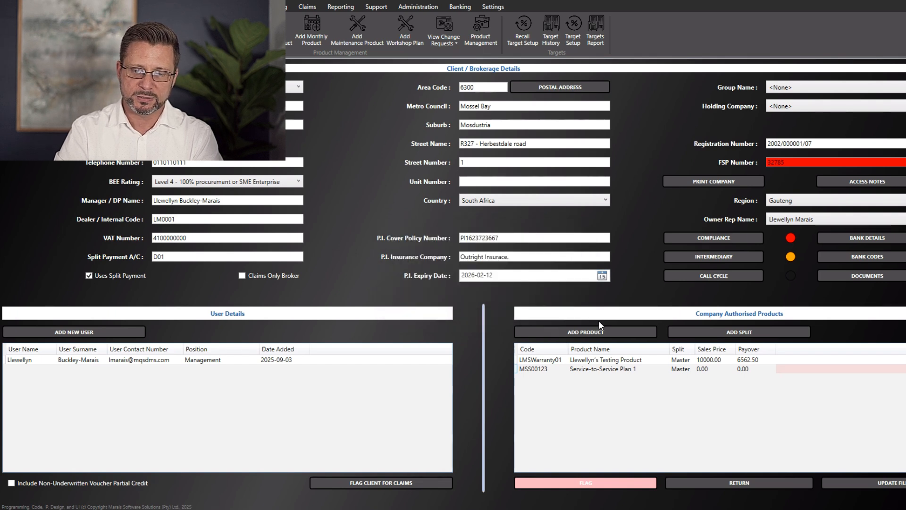
type("Flagged the dealer, and checked commission clawba")
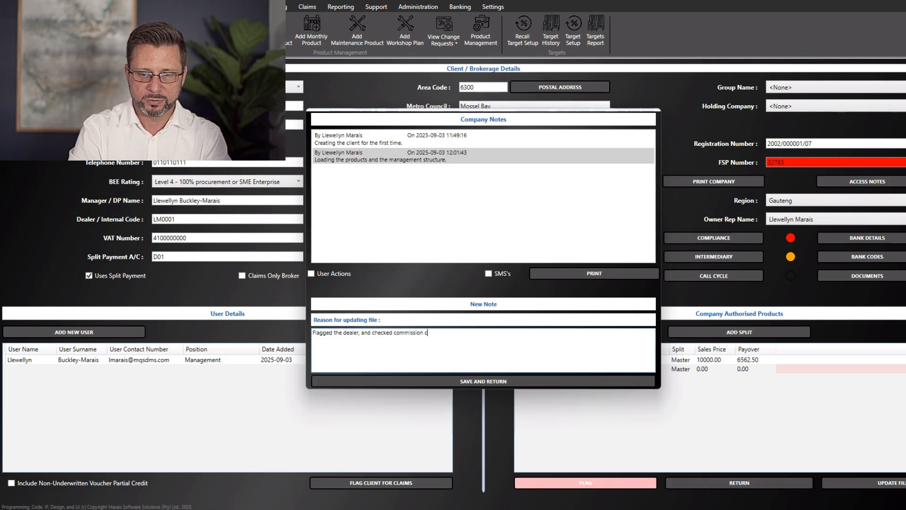
left_click(396, 333)
type("ocmp")
key("BackSpace")
key("BackSpace")
key("BackSpace")
key("BackSpace")
type("voucher")
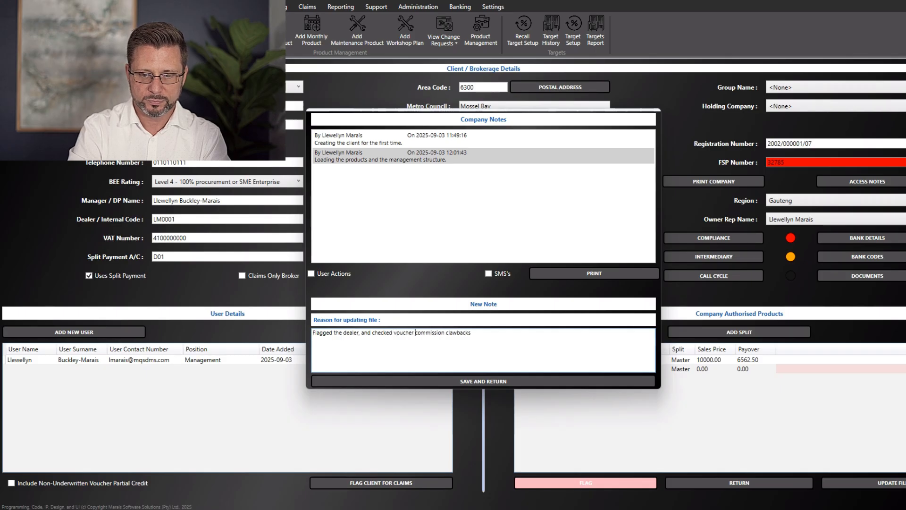
left_click(465, 380)
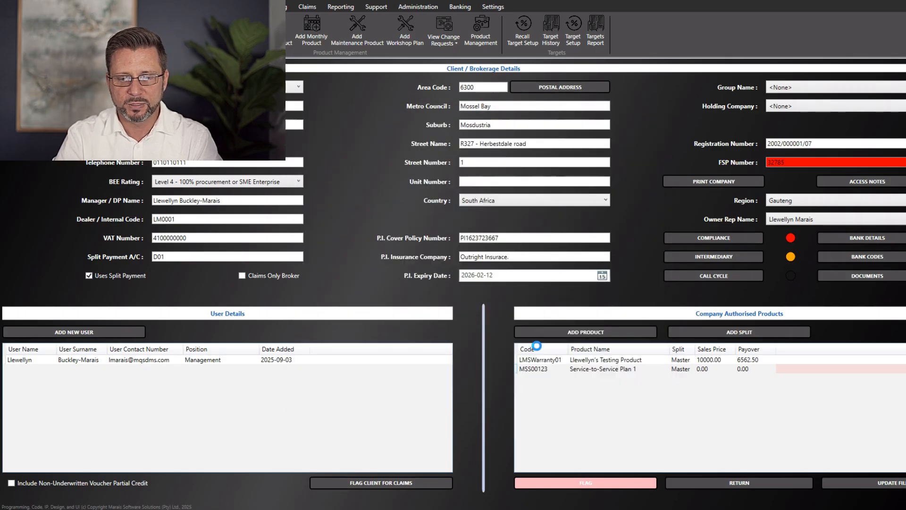
Give Designer Solutions CC read and write permission and confirm the company is saved
left_click(488, 210)
left_click(513, 210)
left_click(573, 334)
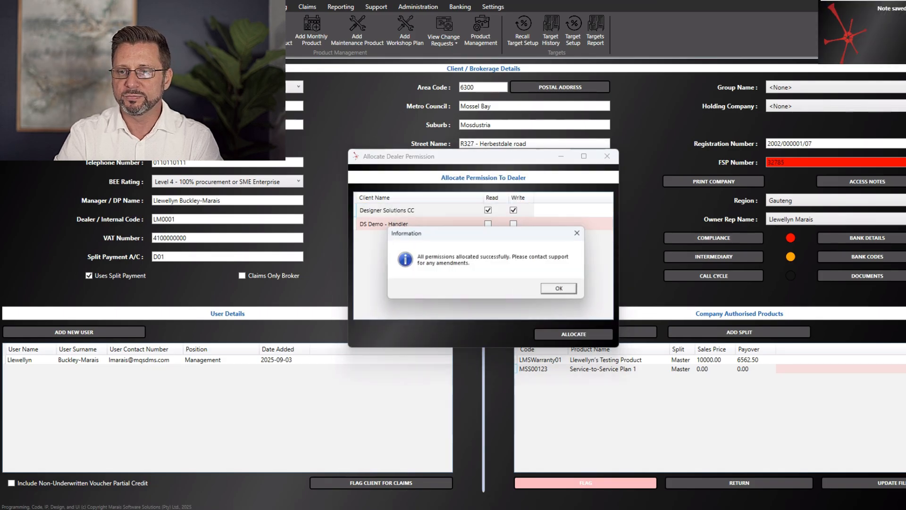
left_click(559, 288)
left_click(509, 291)
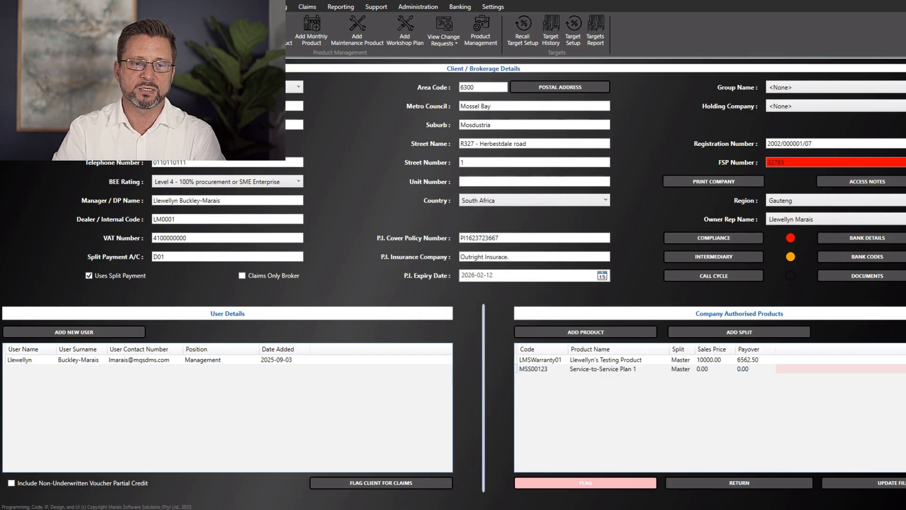
Search the client list for 'llewellyn'
left_click(34, 31)
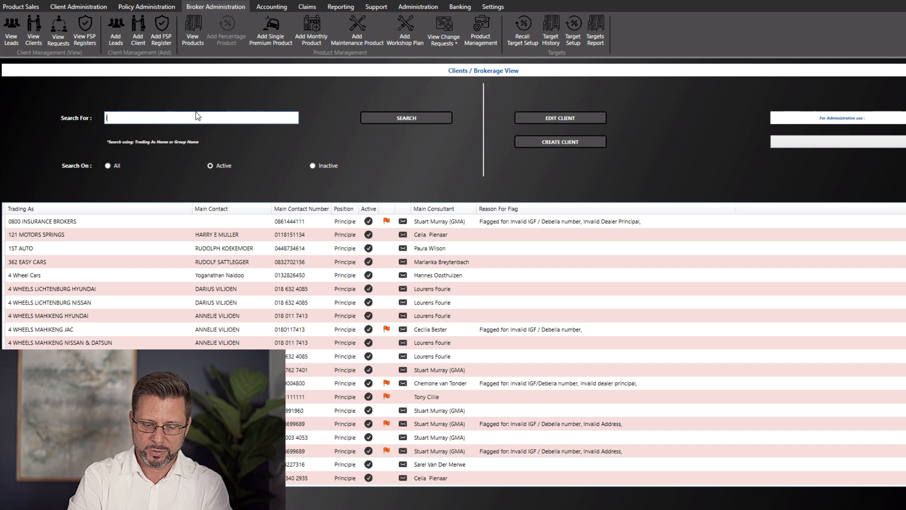
left_click(183, 117)
type("llewellyn")
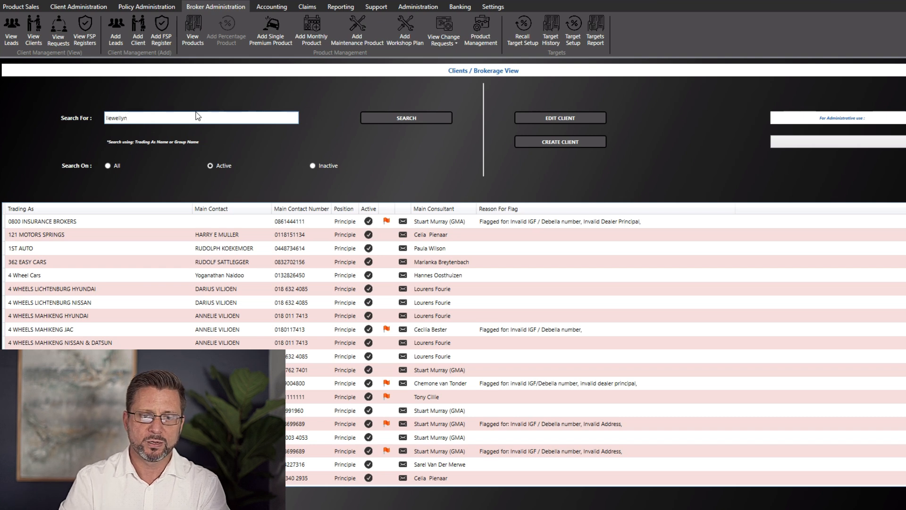
left_click(383, 117)
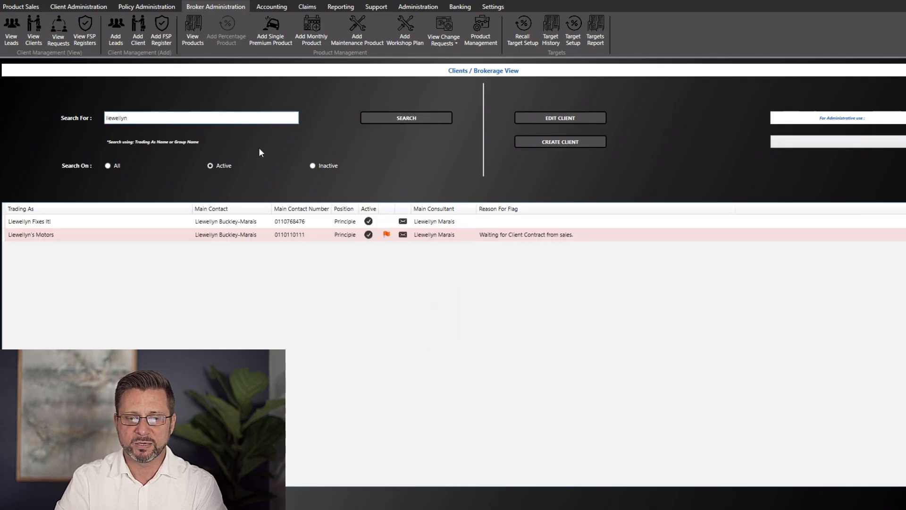
Select Llewellyn's Motors and check its flag reason 'Waiting for Client Contract from sales.'
left_click(64, 222)
left_click(63, 235)
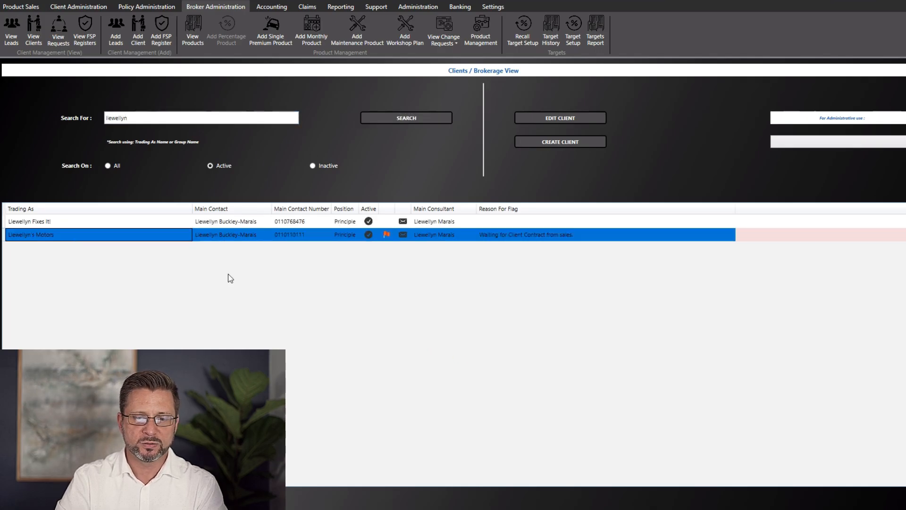
left_click(493, 236)
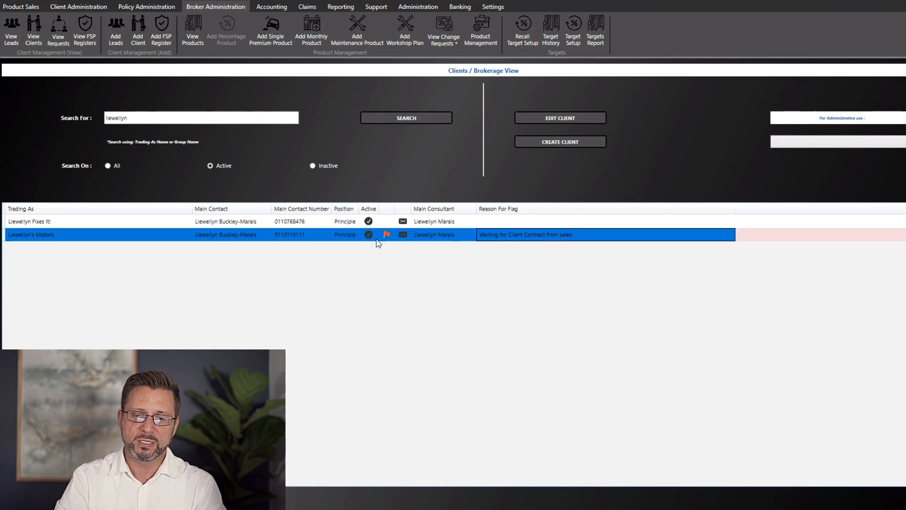
left_click(171, 239)
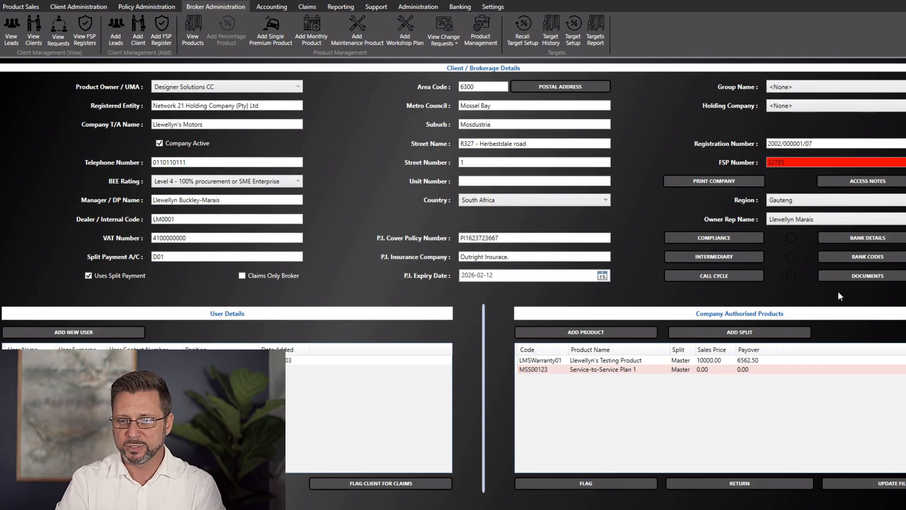
Keep the existing flag reason and update the Llewellyn's Motors file without group name or holding company
left_click(896, 278)
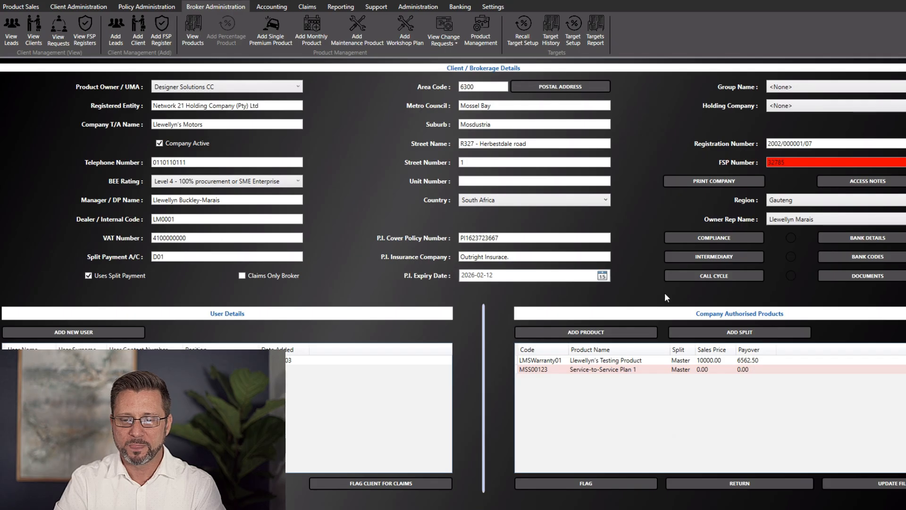
left_click(592, 485)
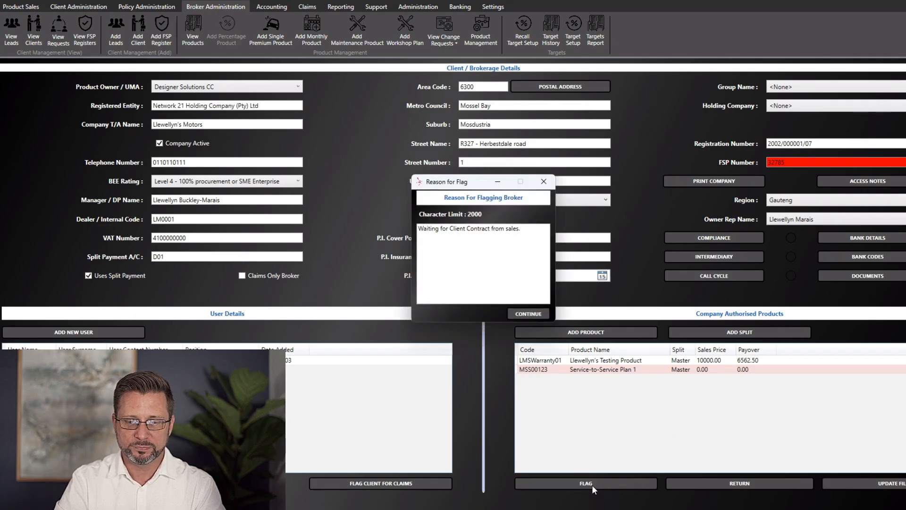
left_click_drag(521, 231, 359, 214)
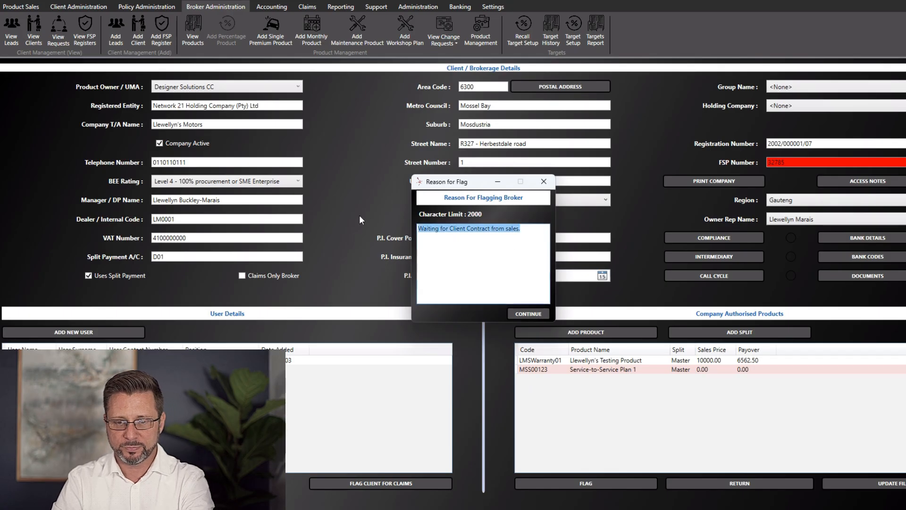
left_click(528, 313)
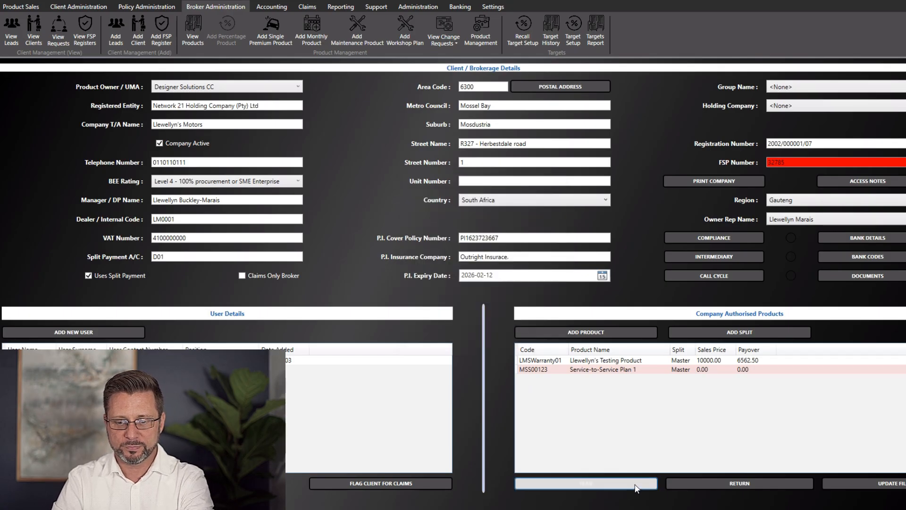
left_click(855, 485)
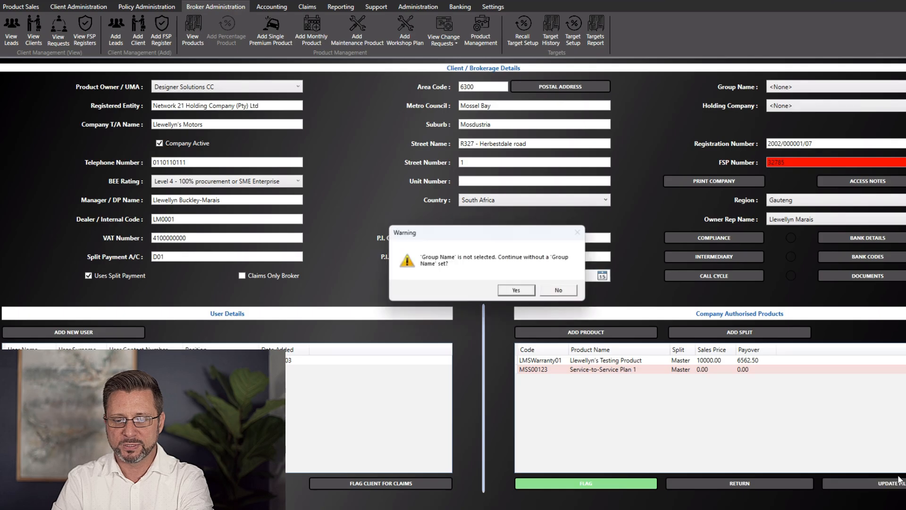
left_click(515, 289)
left_click(518, 289)
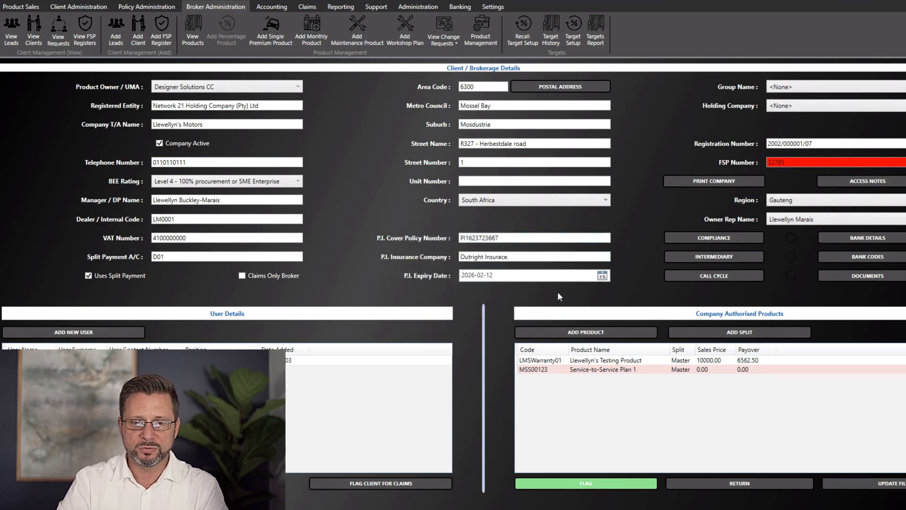
Save the company note 'Client contract received and uploaded.' and acknowledge the saved message
type("Client contract received and u")
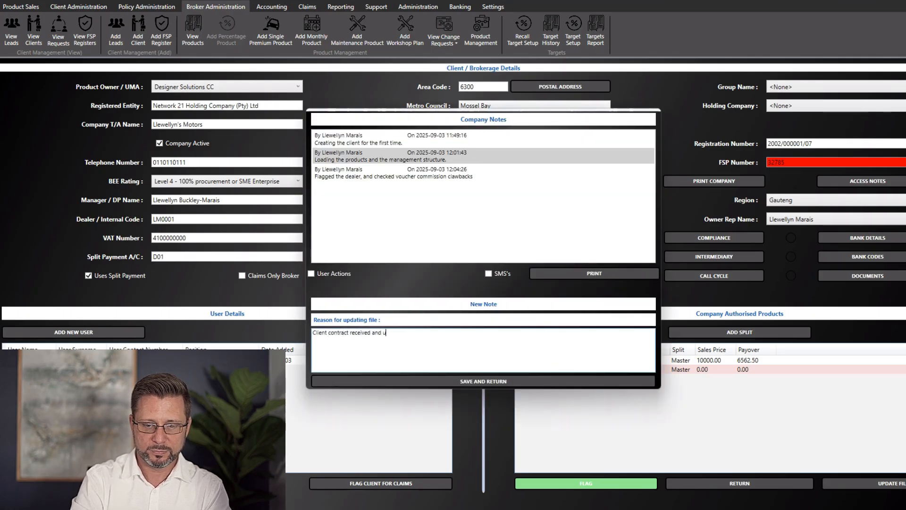
type("ploaded.")
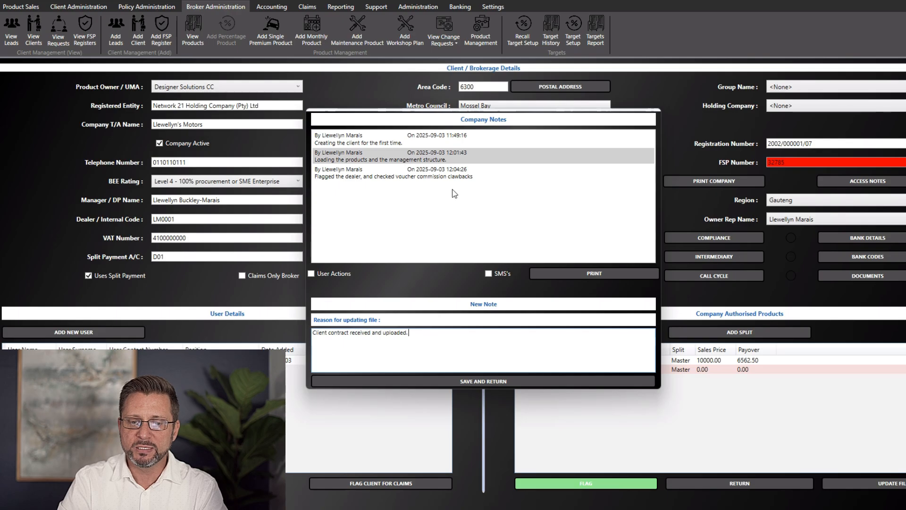
left_click(506, 381)
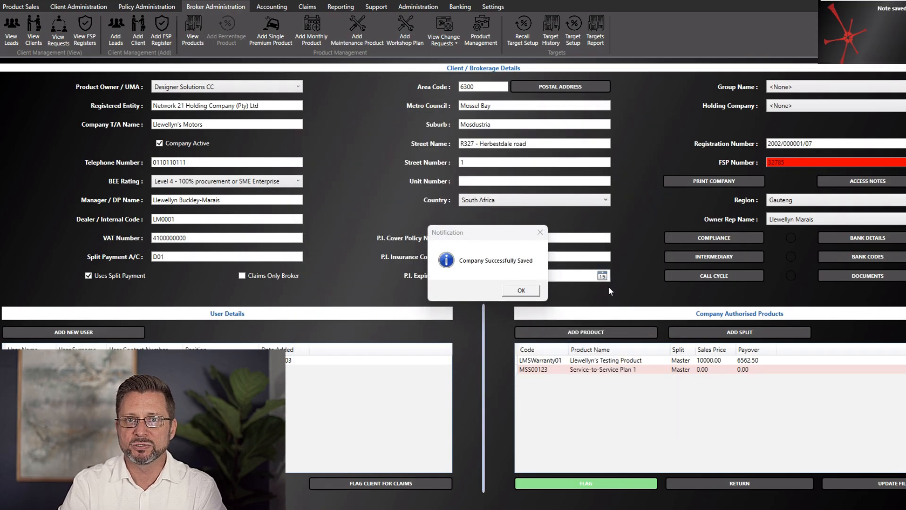
left_click(522, 290)
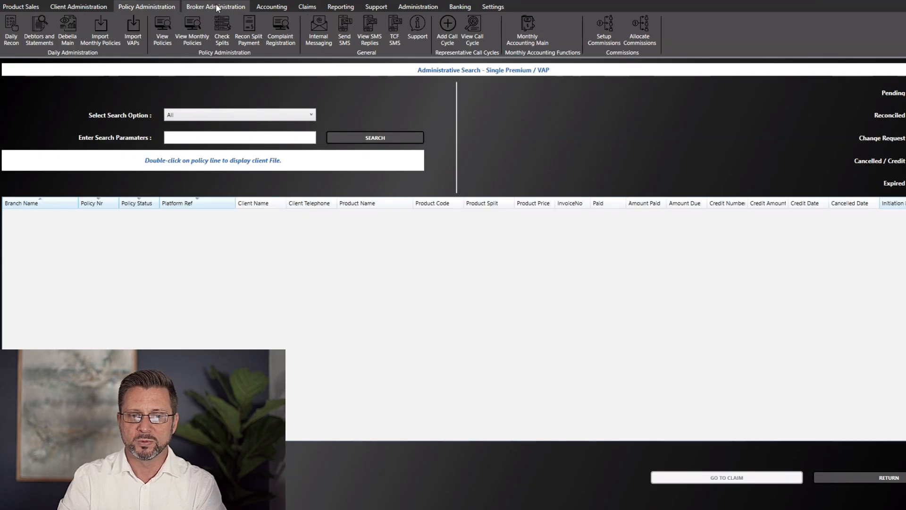
List the FSP registrations under insurer Designer Solutions CC in Broker Administration
left_click(216, 8)
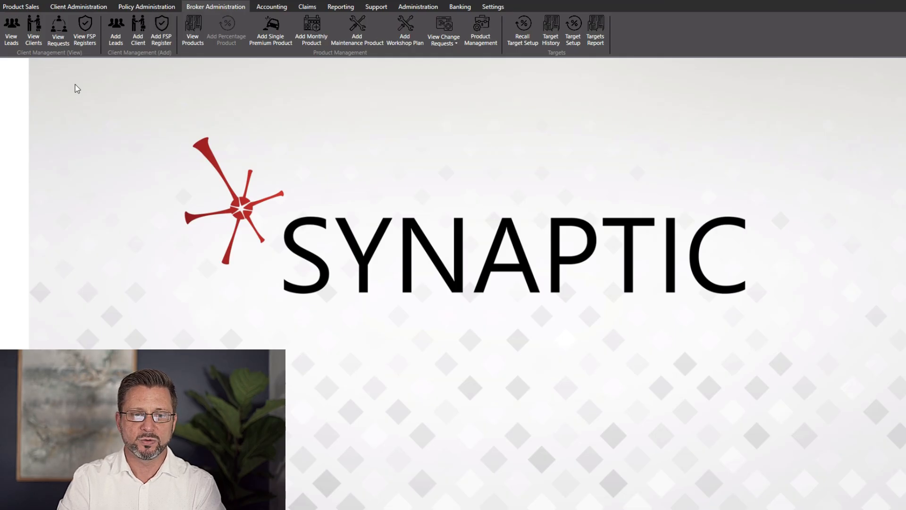
left_click(86, 31)
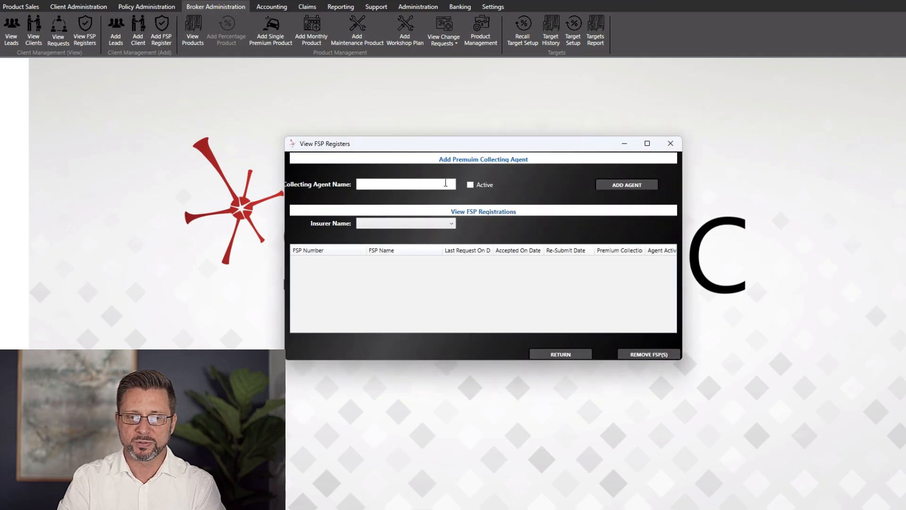
left_click(435, 223)
left_click(434, 235)
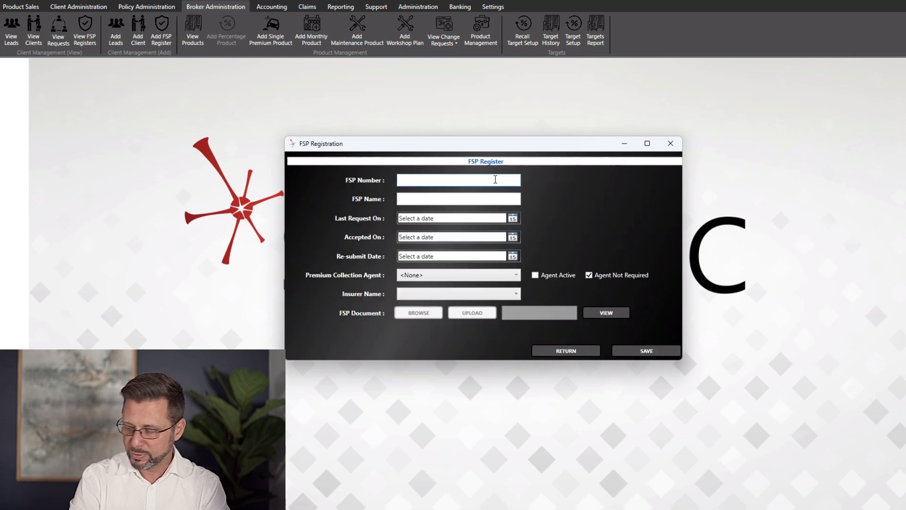
Enter FSP number 32785, the FSP name, request date 2025-09-02 and accepted date 2025-09-03
type("3278")
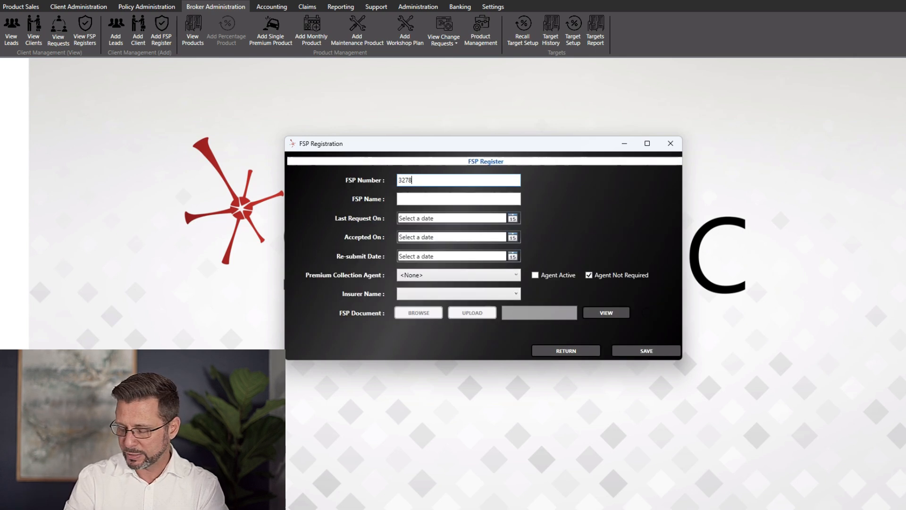
type("5")
left_click(454, 201)
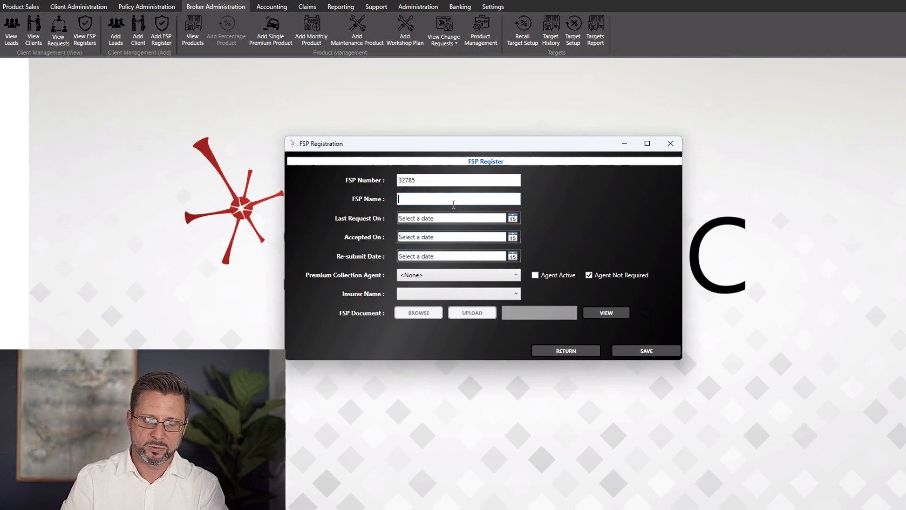
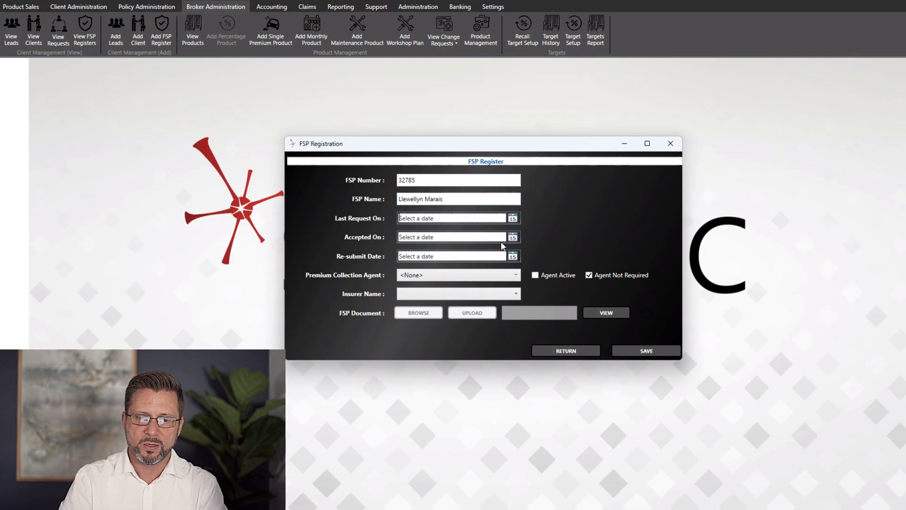
left_click(513, 218)
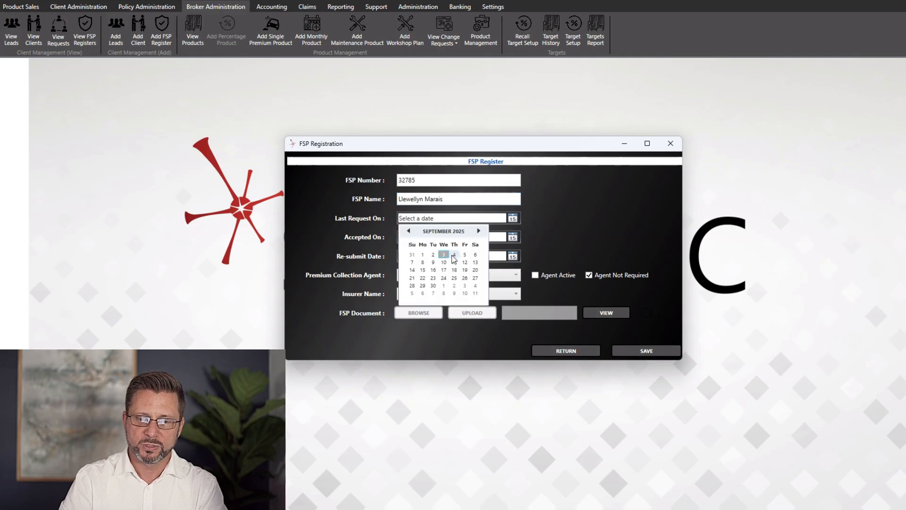
left_click(433, 255)
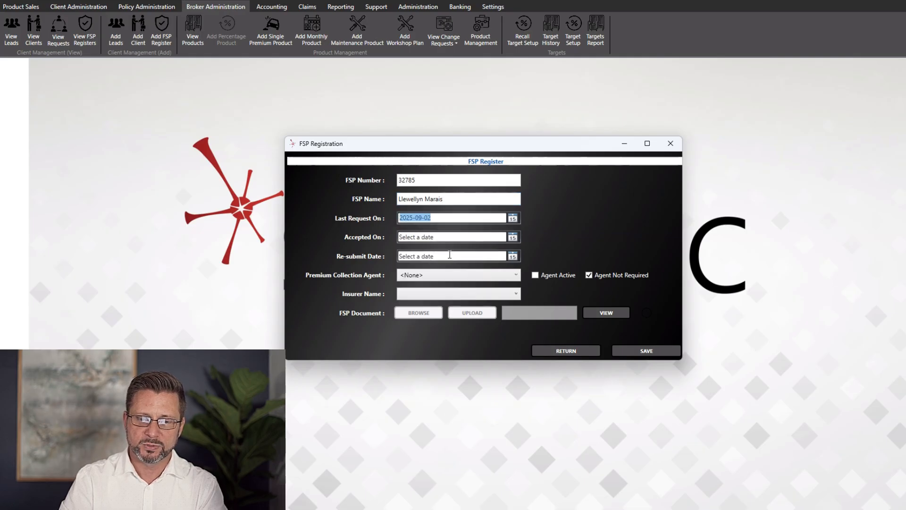
left_click(513, 237)
left_click(443, 276)
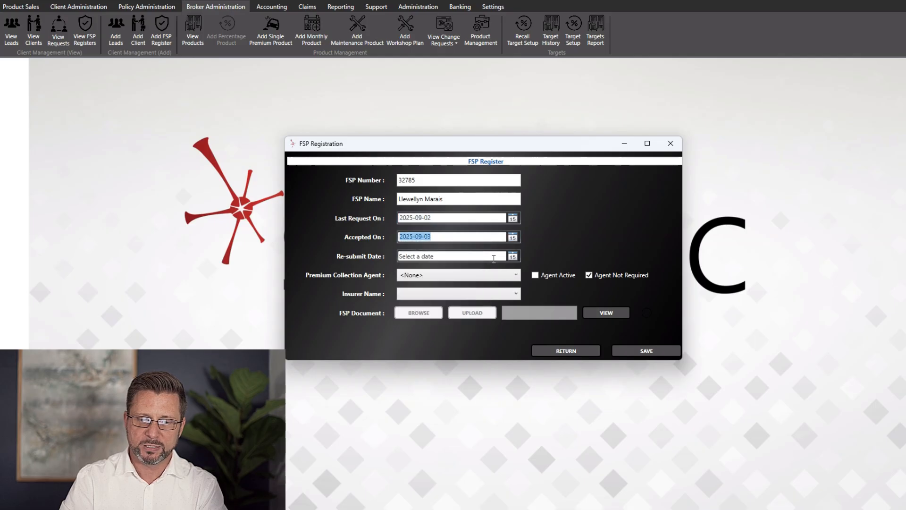
Set Debella as collecting agent and Designer Solutions CC as insurer, then save with document upload
left_click(476, 276)
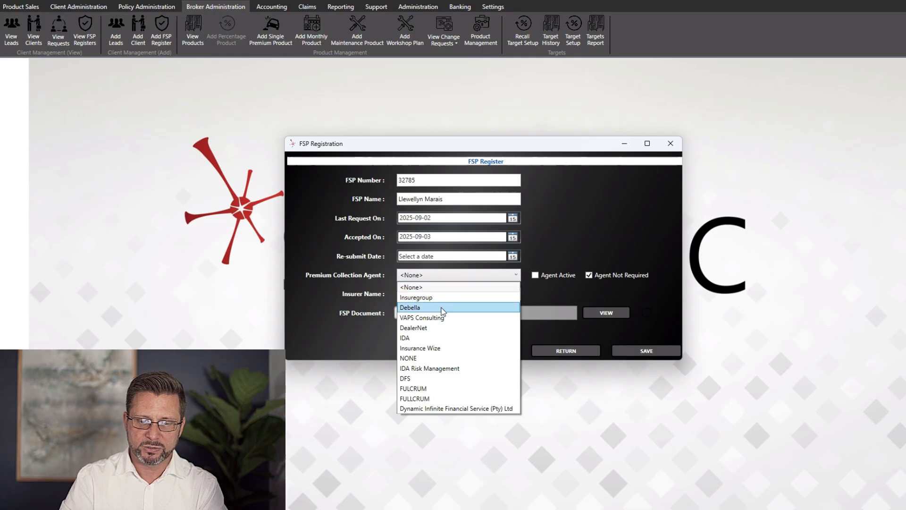
left_click(445, 308)
left_click(476, 295)
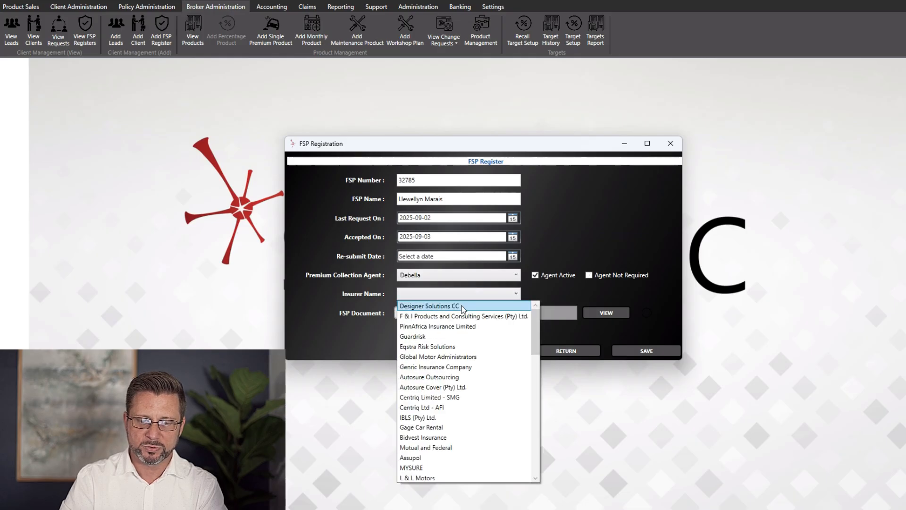
left_click(463, 305)
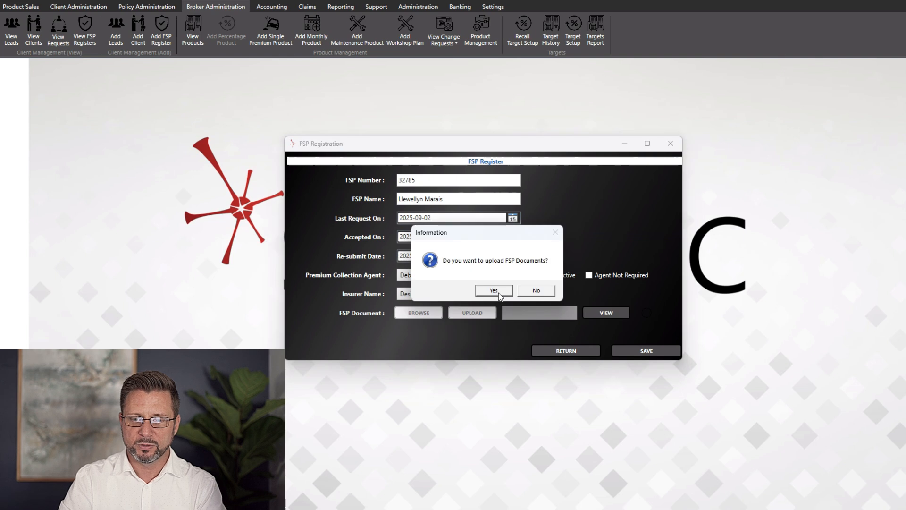
left_click(494, 291)
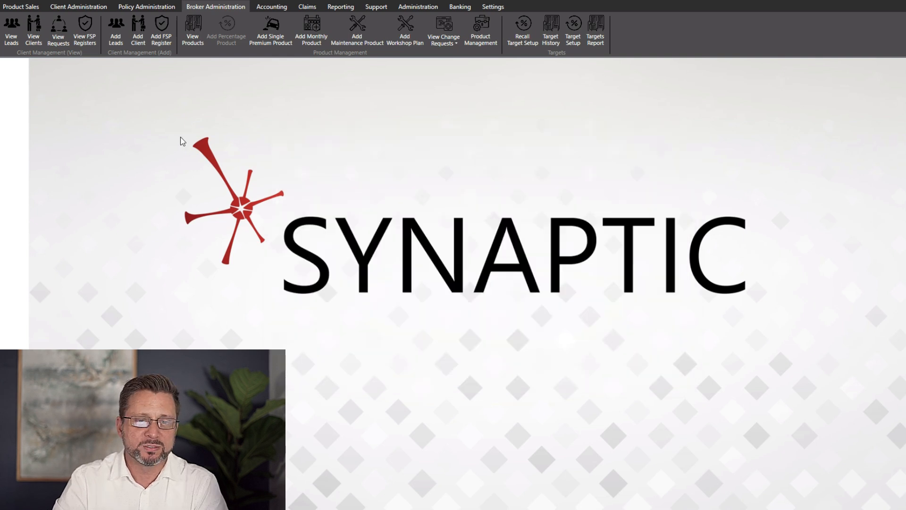
left_click(85, 30)
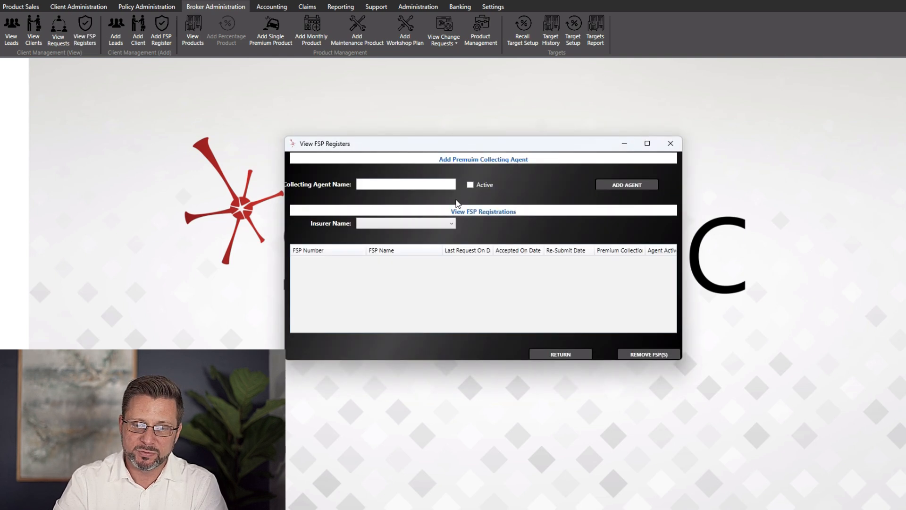
Confirm FSP 32785 is listed under Designer Solutions CC, then return to the client list
left_click(449, 224)
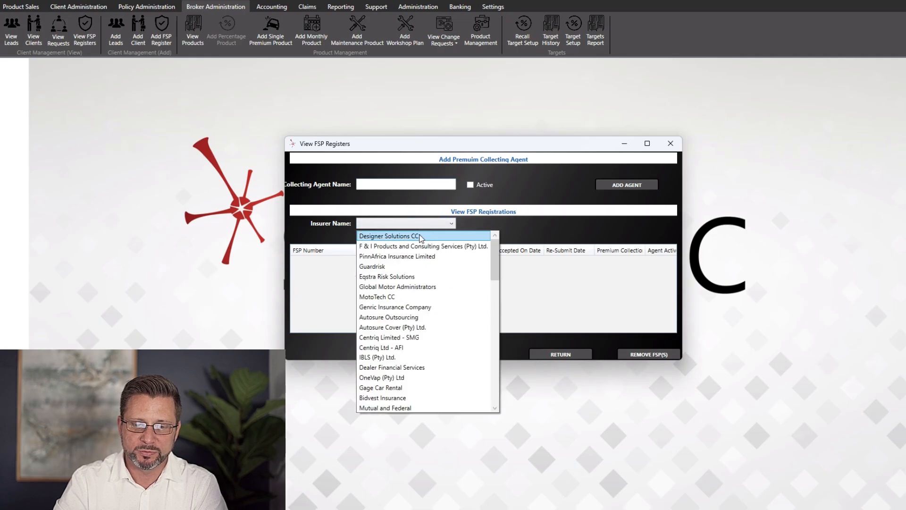
left_click(420, 237)
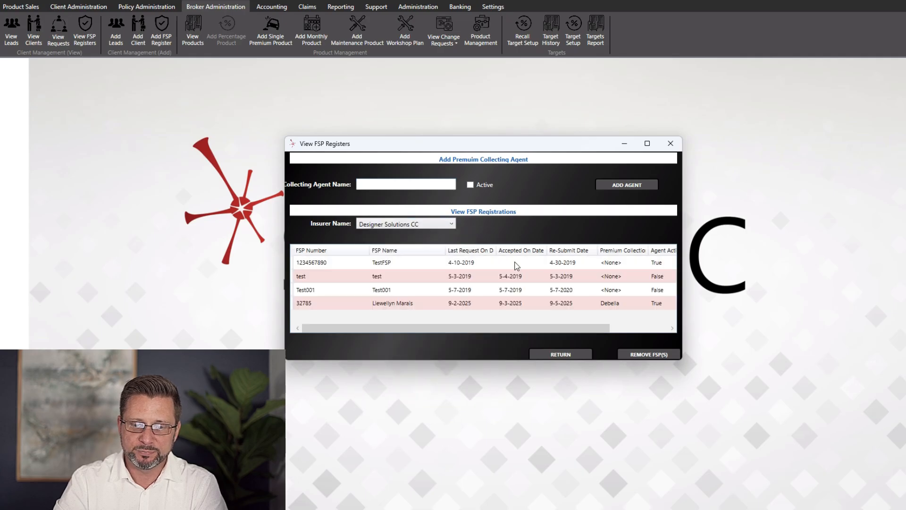
left_click(349, 306)
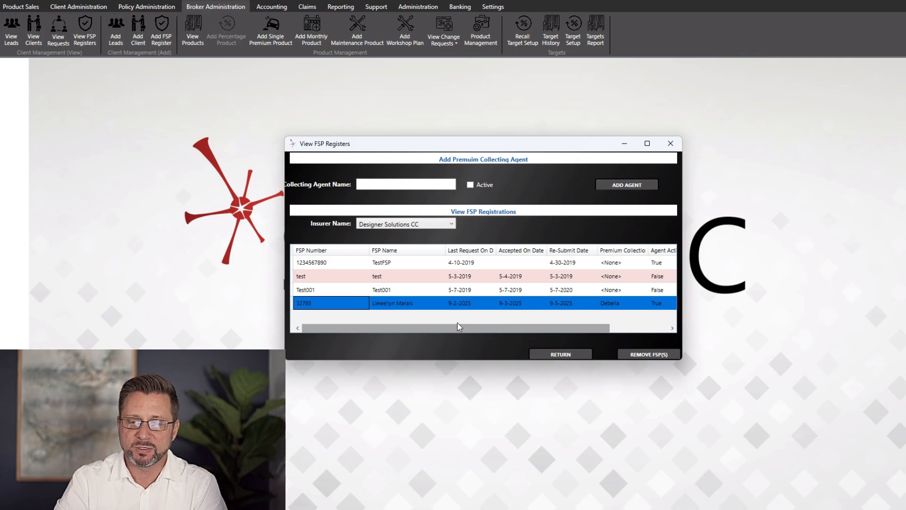
left_click(670, 143)
left_click(34, 29)
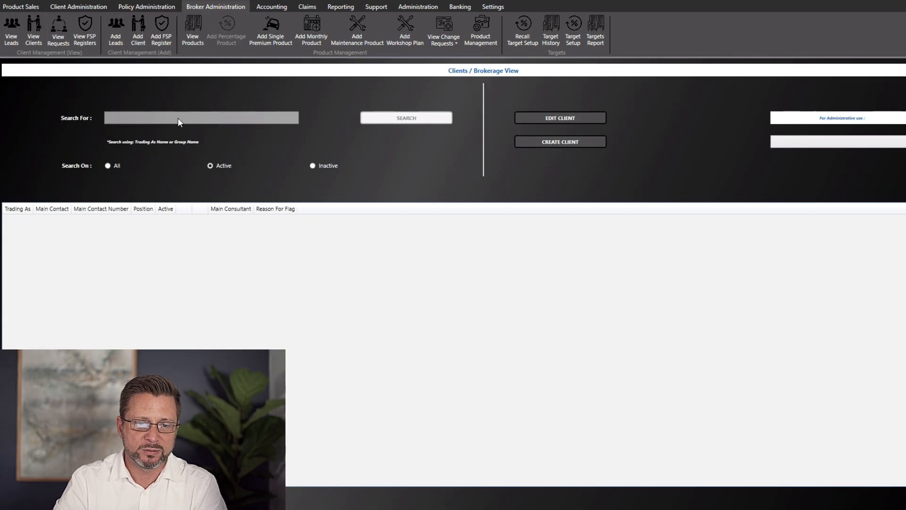